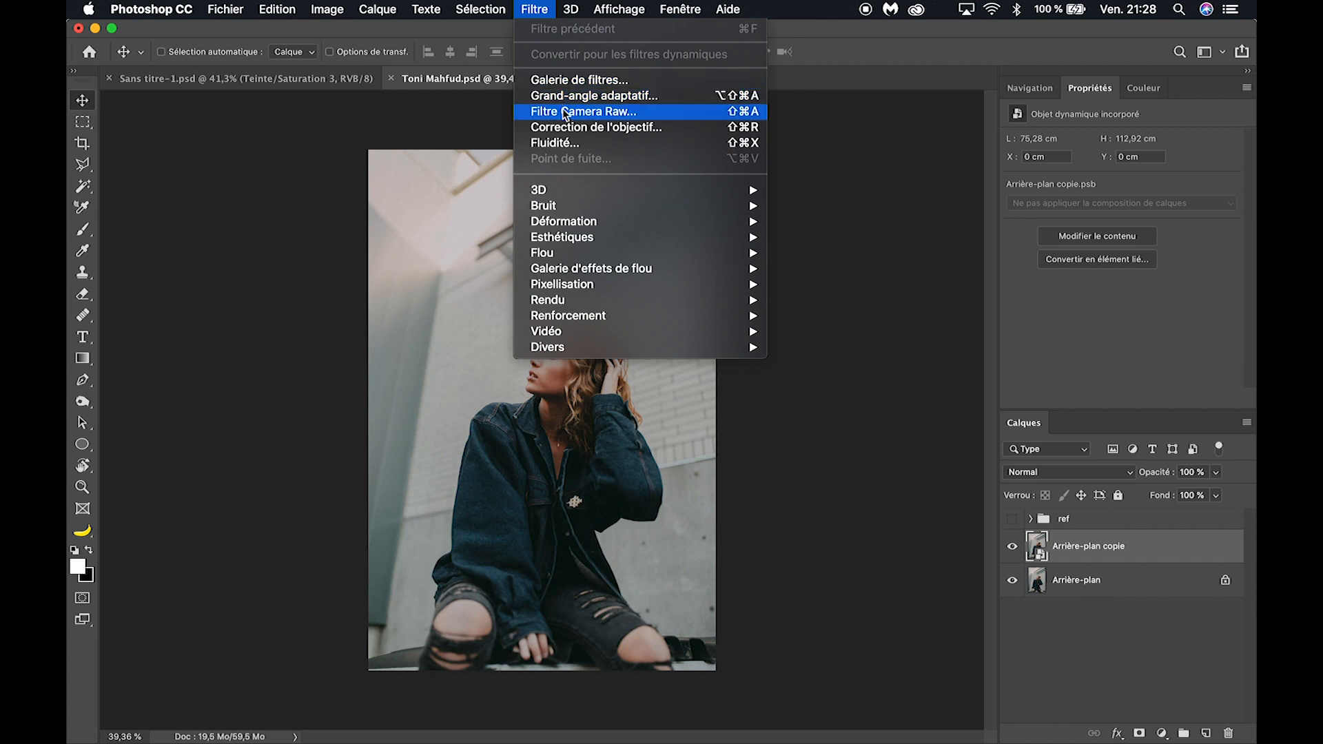
Step: Apply the Camera Raw filter to the background copy with temperature -8, exposure +0.25 and contrast +20
left_click(565, 118)
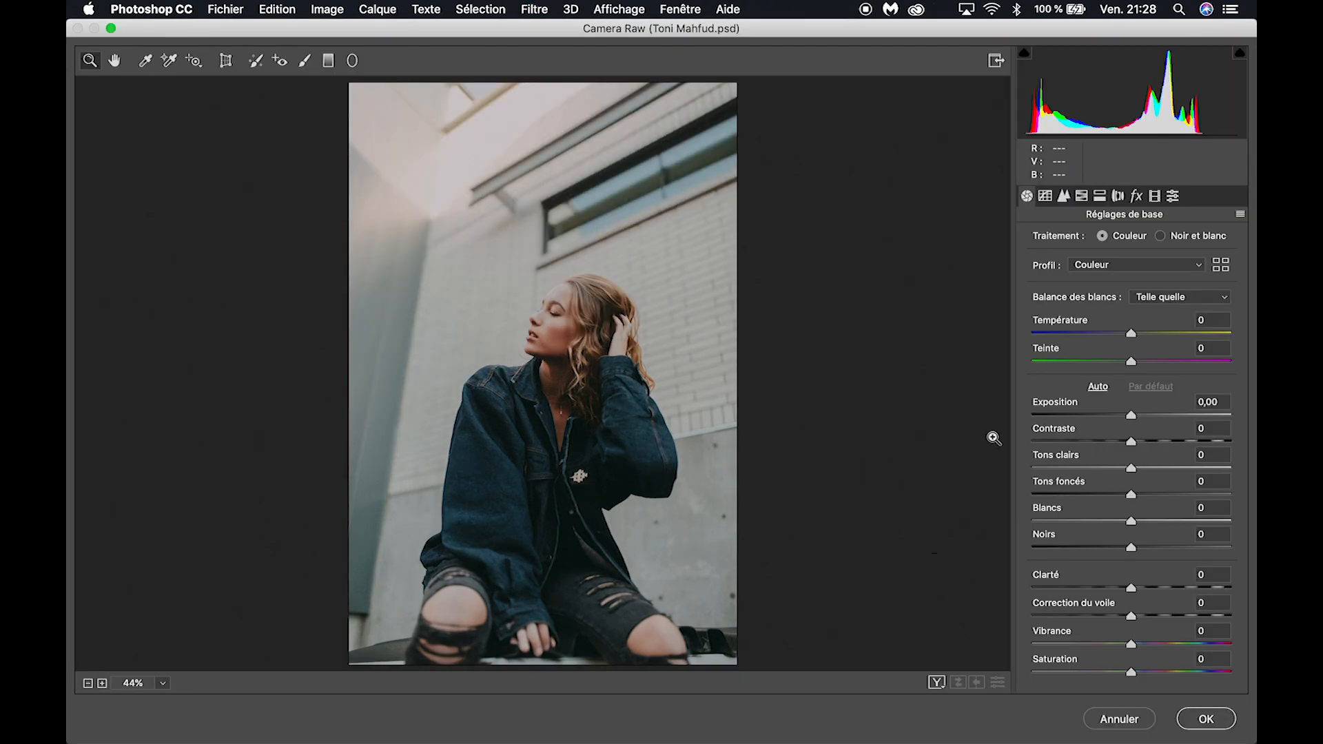
left_click_drag(1132, 335, 1123, 338)
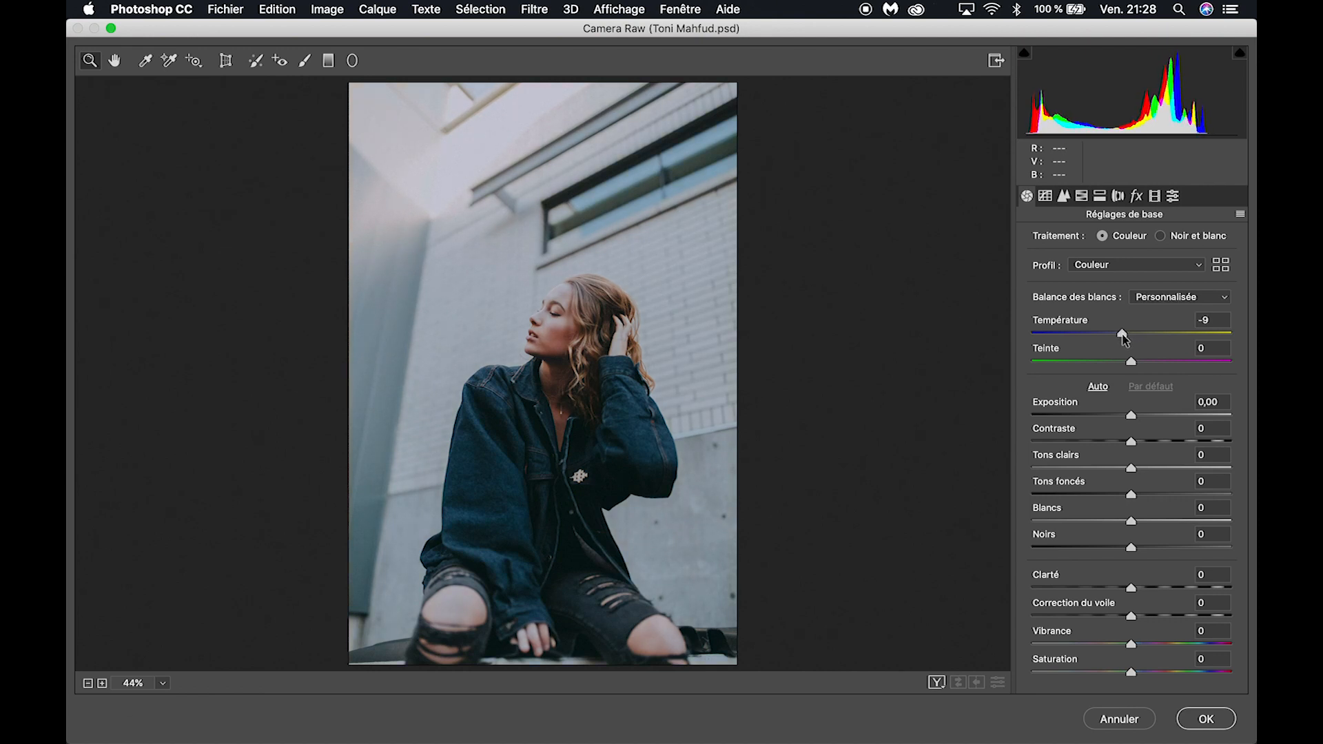
left_click_drag(1124, 340, 1124, 339)
left_click_drag(1130, 416, 1136, 416)
left_click(1133, 442)
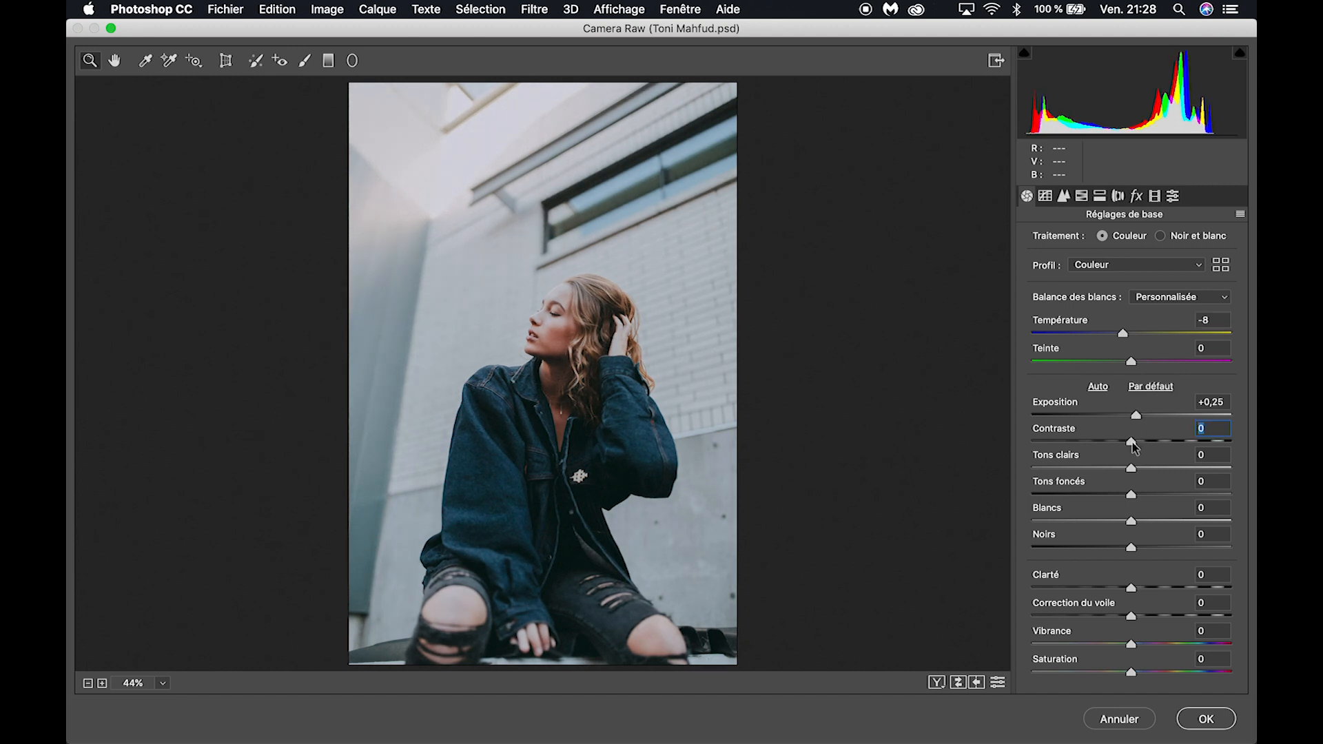
left_click_drag(1132, 442, 1150, 442)
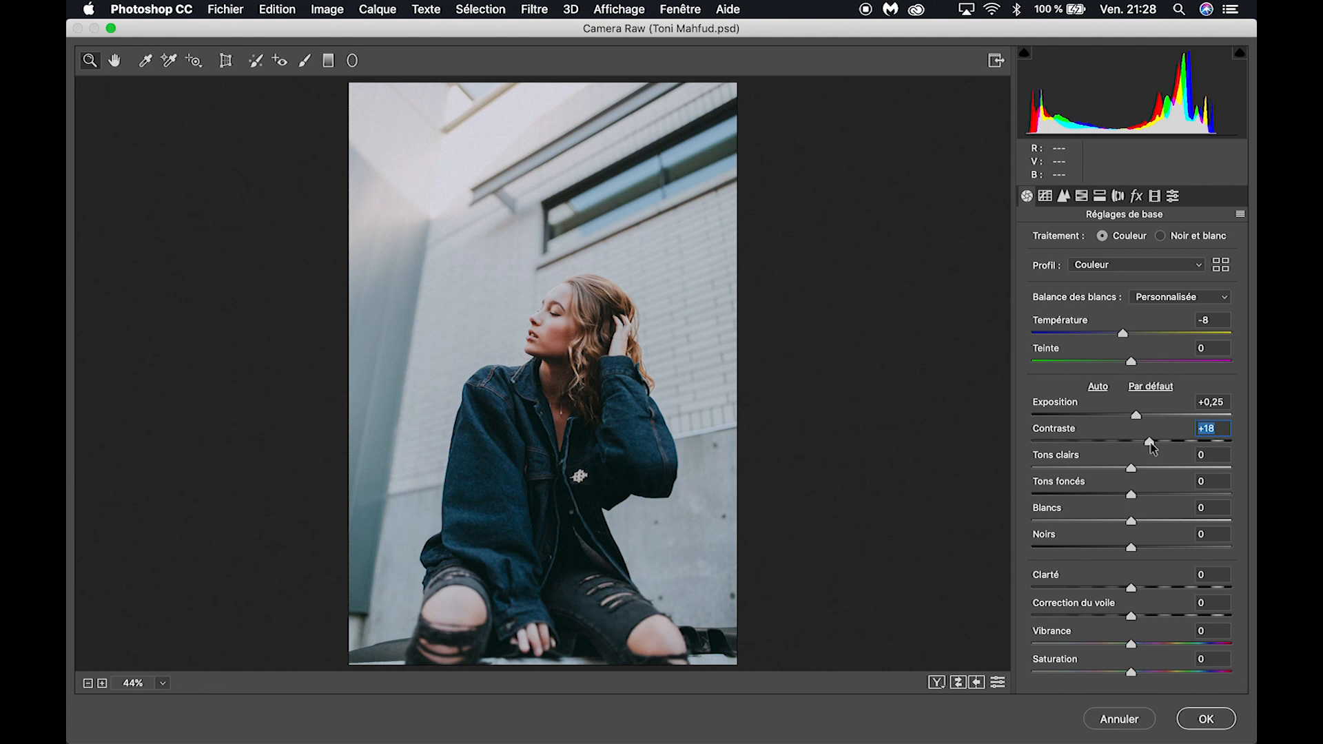
left_click_drag(1150, 442, 1152, 443)
Step: Set the Camera Raw highlights to +100, shadows to -18, whites to +30, blacks to -8 and clarity to +20
left_click_drag(1132, 470, 1253, 478)
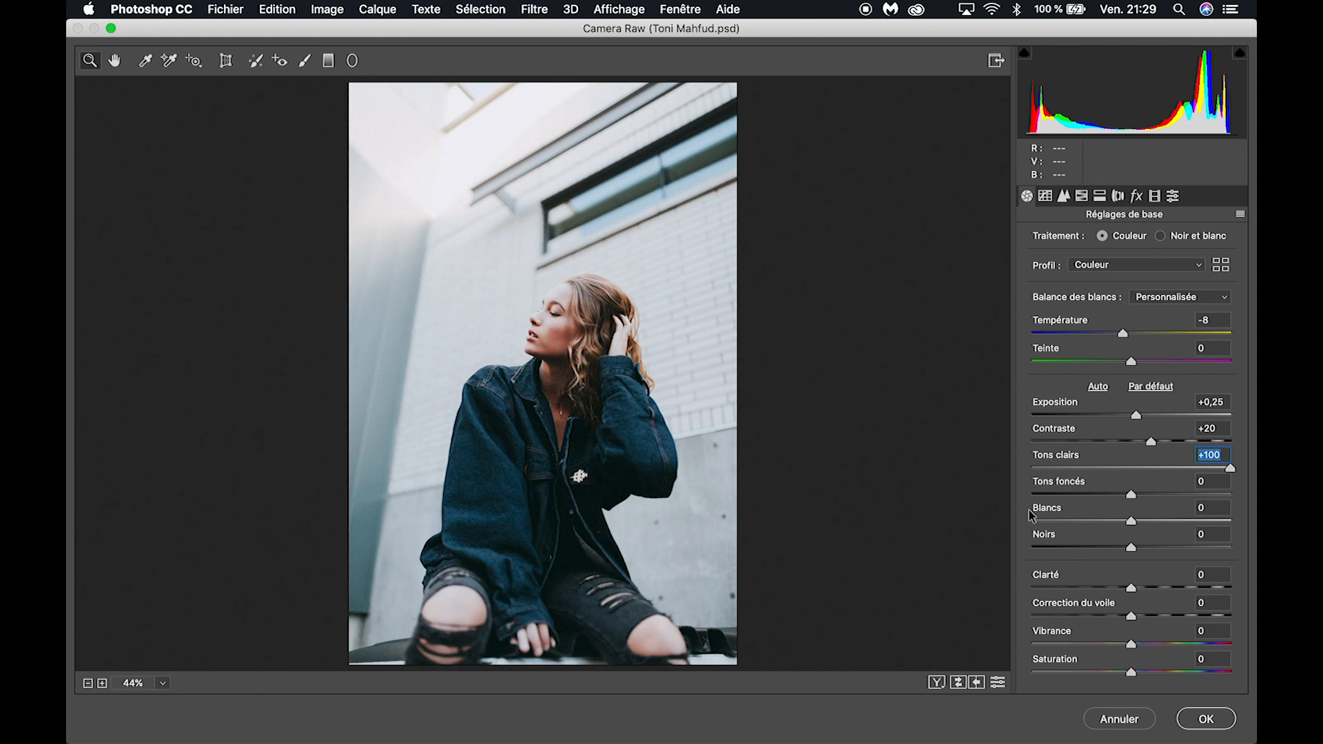
left_click_drag(1131, 493, 1117, 495)
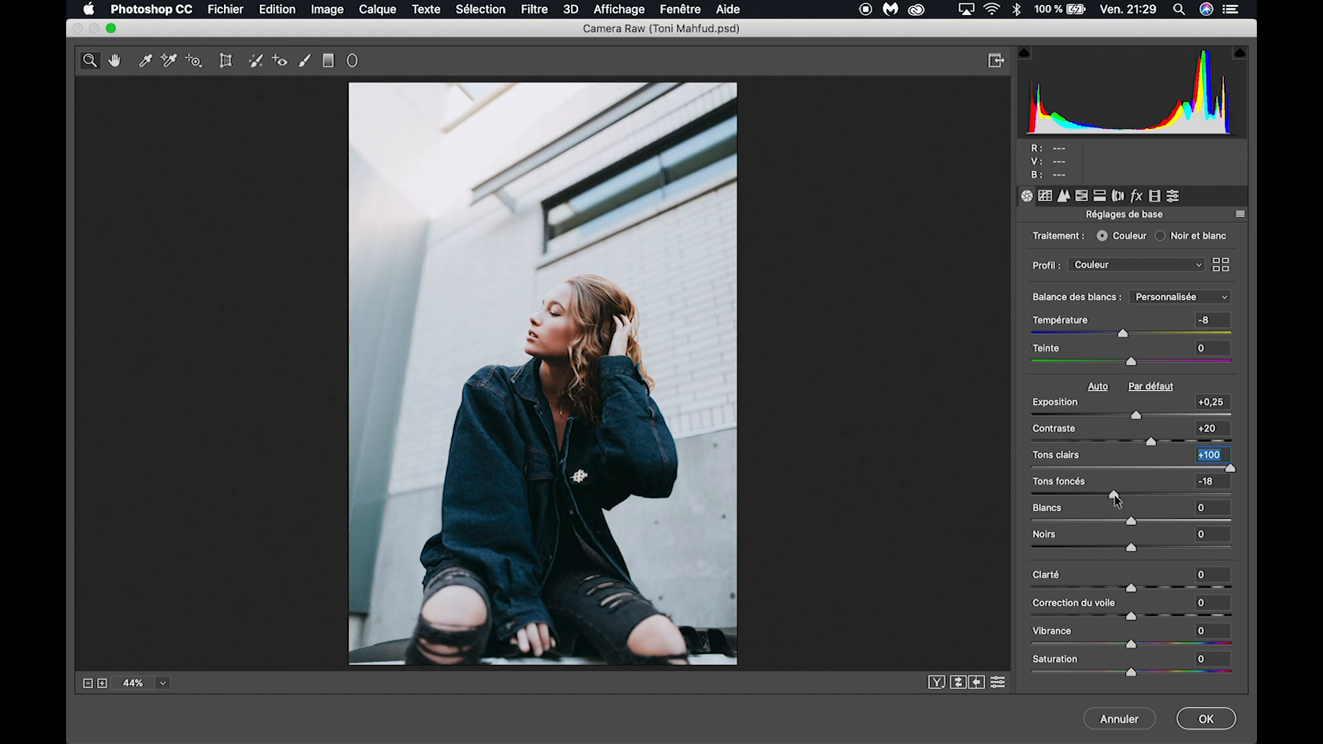
left_click_drag(1116, 500, 1116, 499)
left_click_drag(1145, 522, 1124, 549)
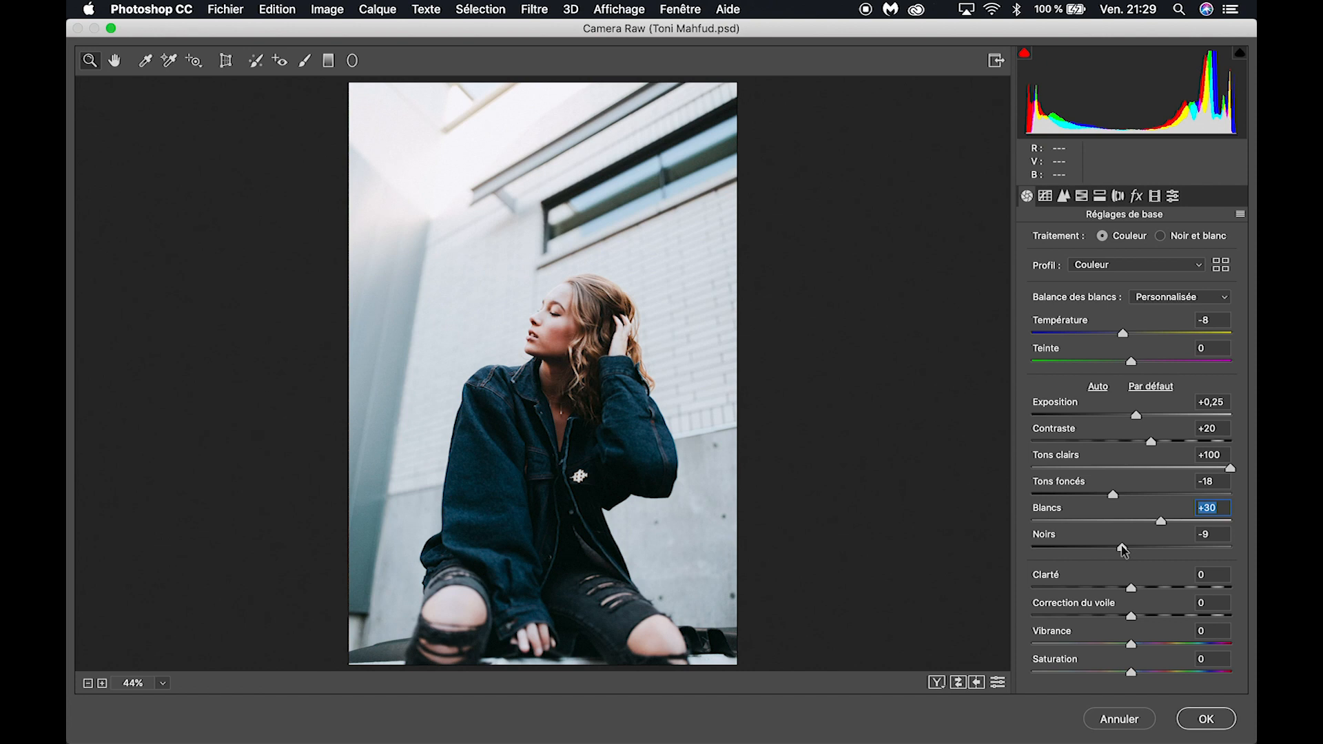
left_click_drag(1122, 549, 1123, 549)
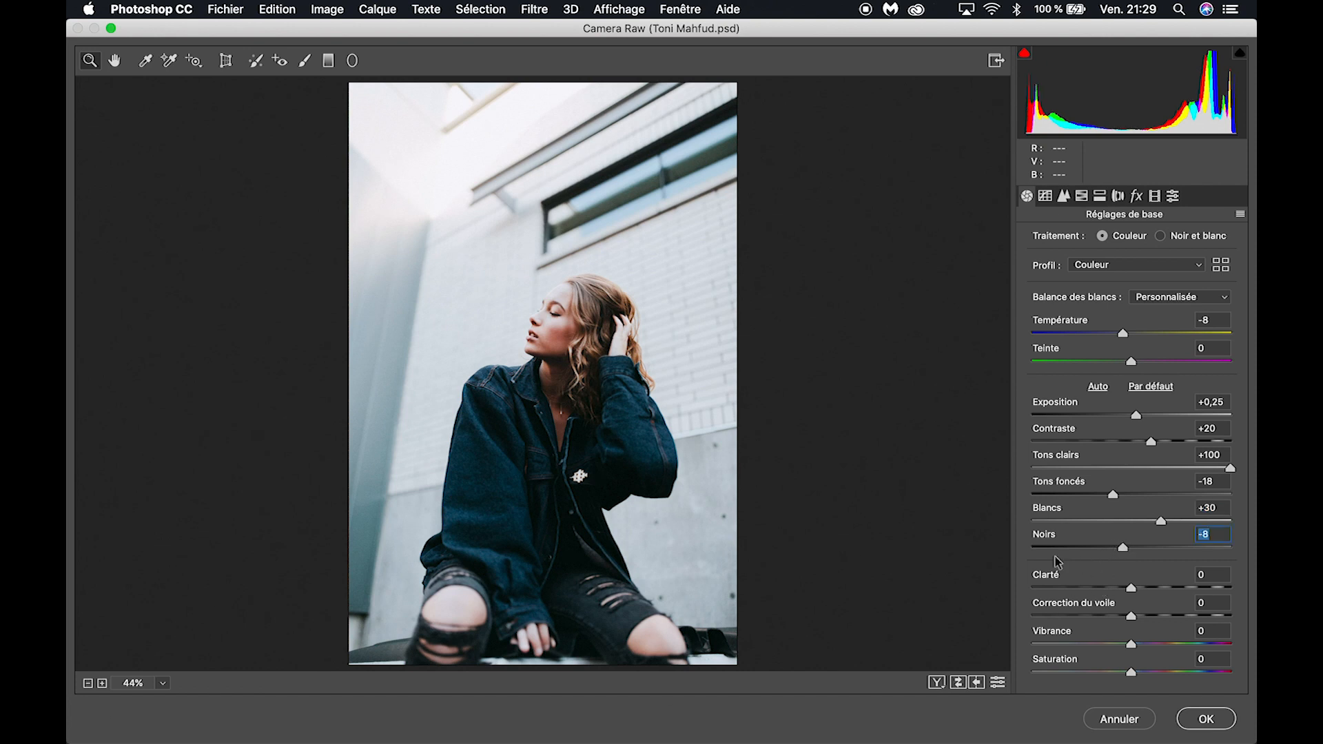
left_click(1211, 574)
mouse_move(1134, 586)
left_mouse_down()
mouse_move(1235, 591)
mouse_move(1154, 592)
left_mouse_up()
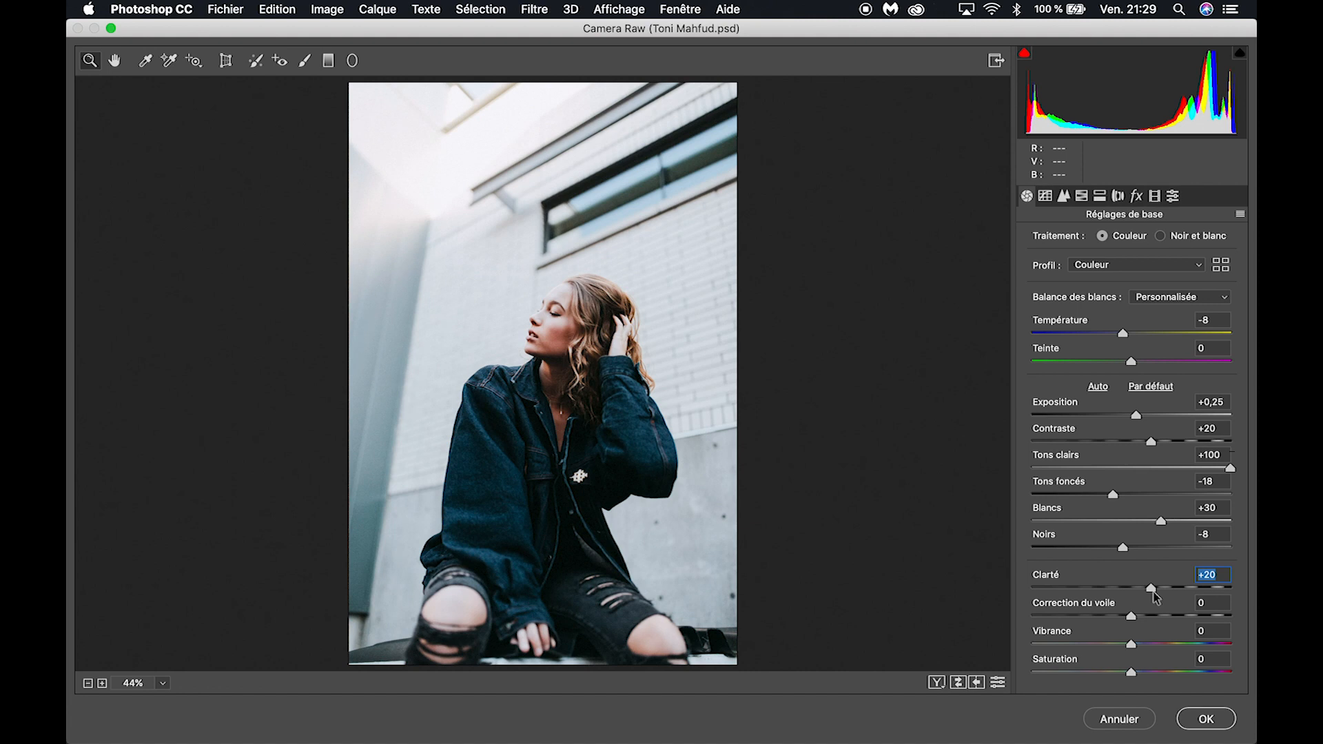
Step: Anchor the RGB point tone curve at input 36, output 35, and raise its black point to output 14
left_click(1046, 197)
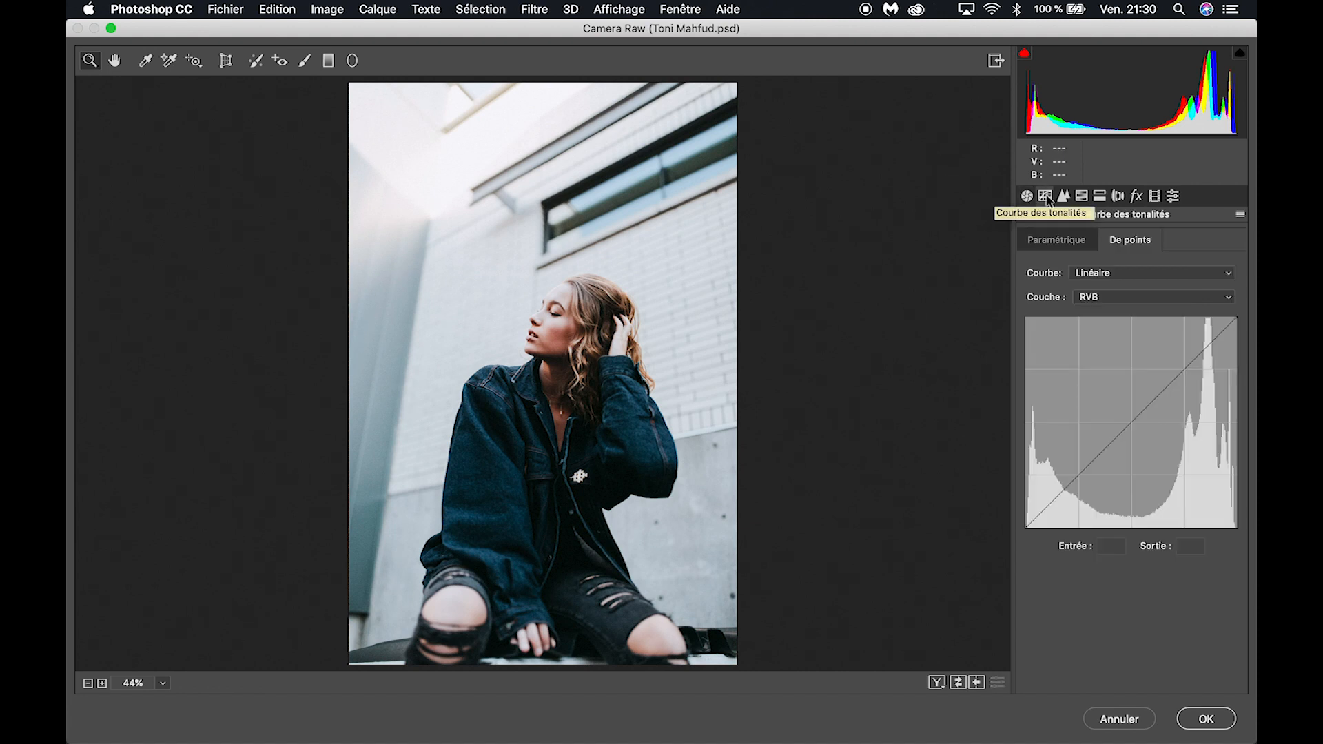
left_click(1056, 498)
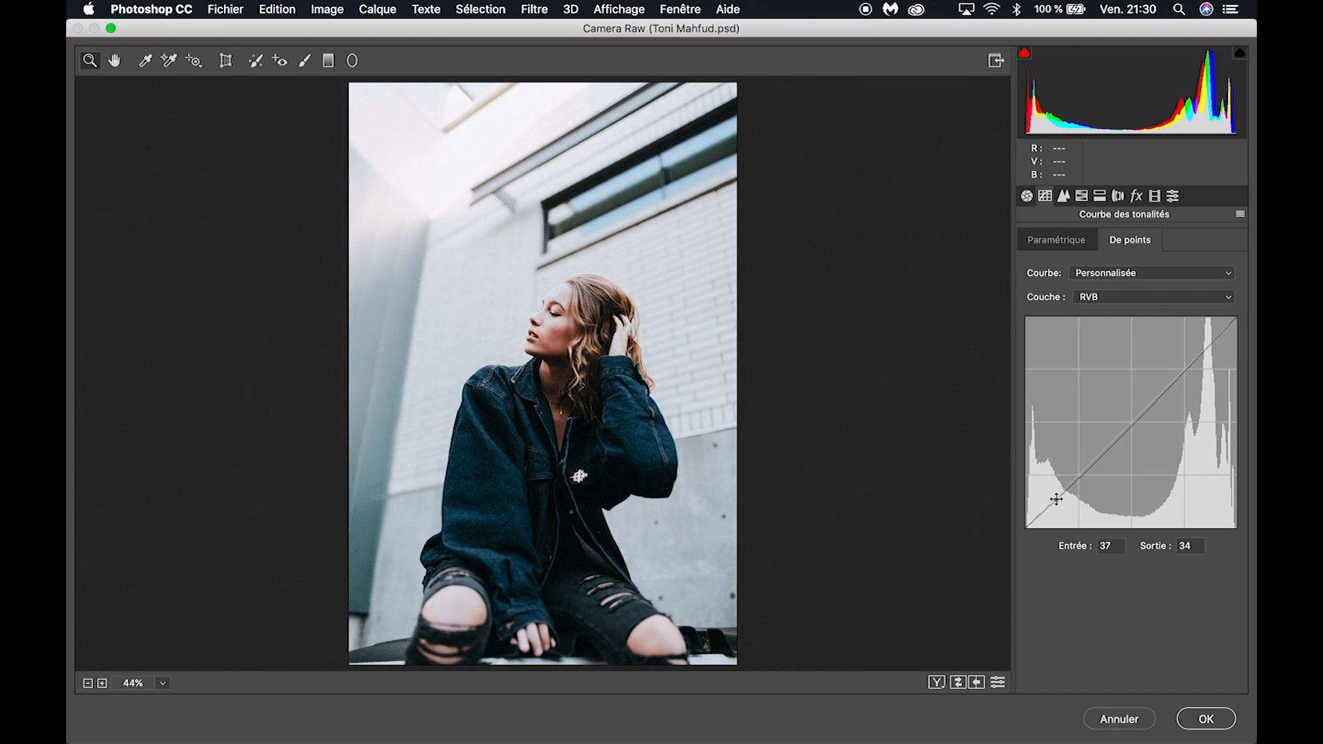
left_click_drag(1056, 498, 1056, 498)
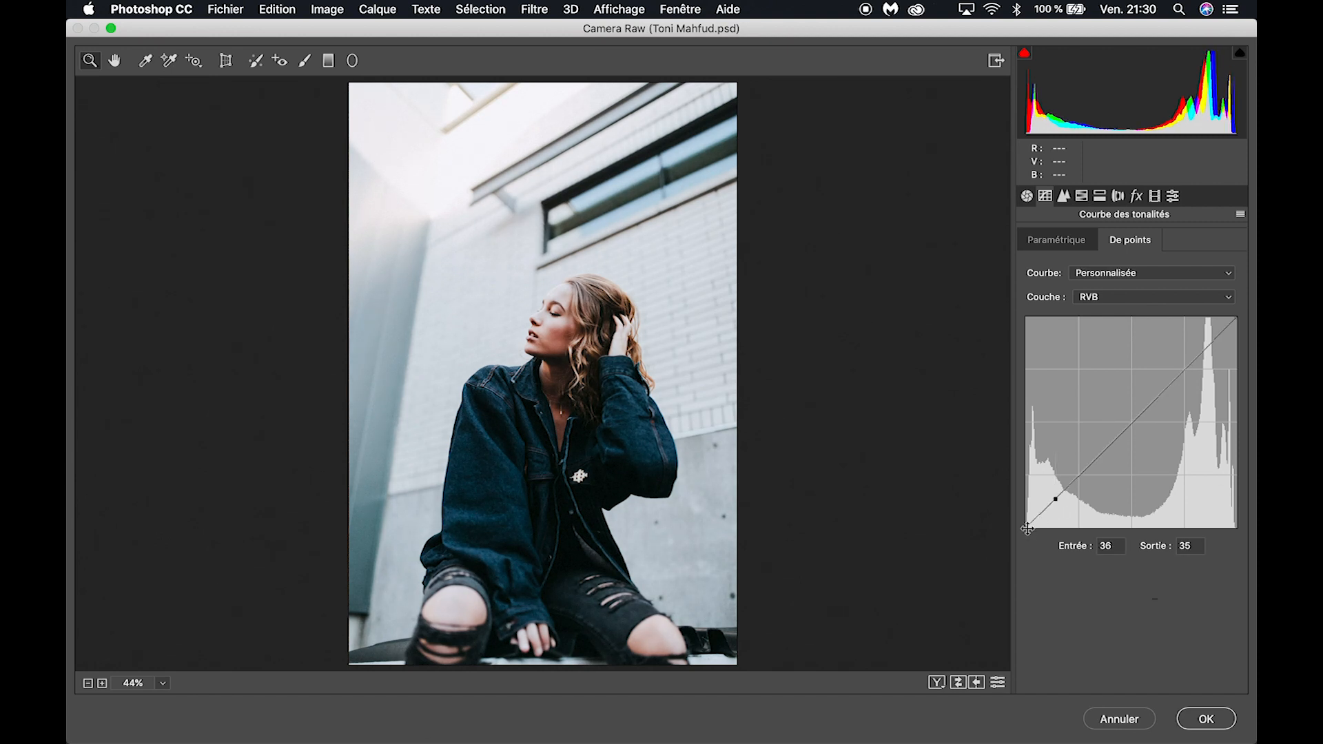
left_click_drag(1027, 528, 1013, 520)
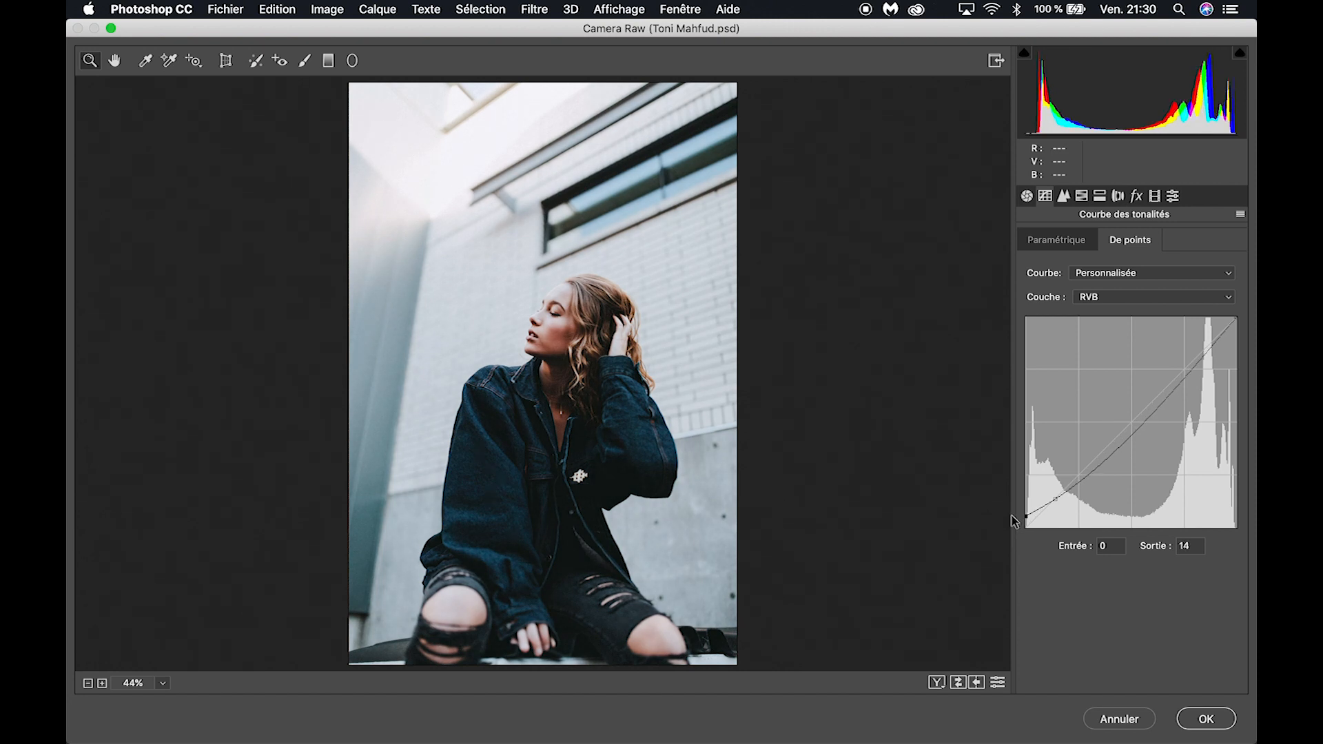
Step: Split-tone the highlights with hue 36 and saturation 15 and the shadows with hue 218 and saturation 9, and apply the filter
left_click(1100, 196)
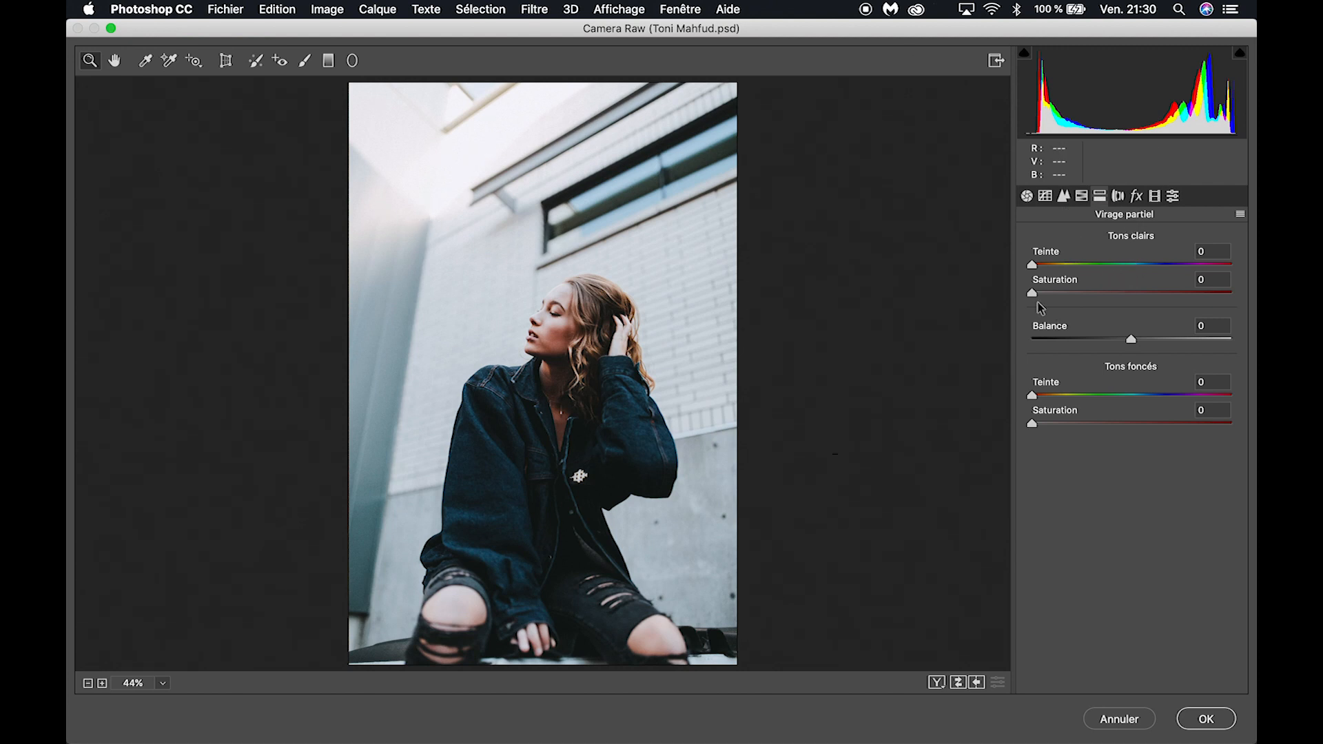
left_click_drag(1032, 293, 1129, 296)
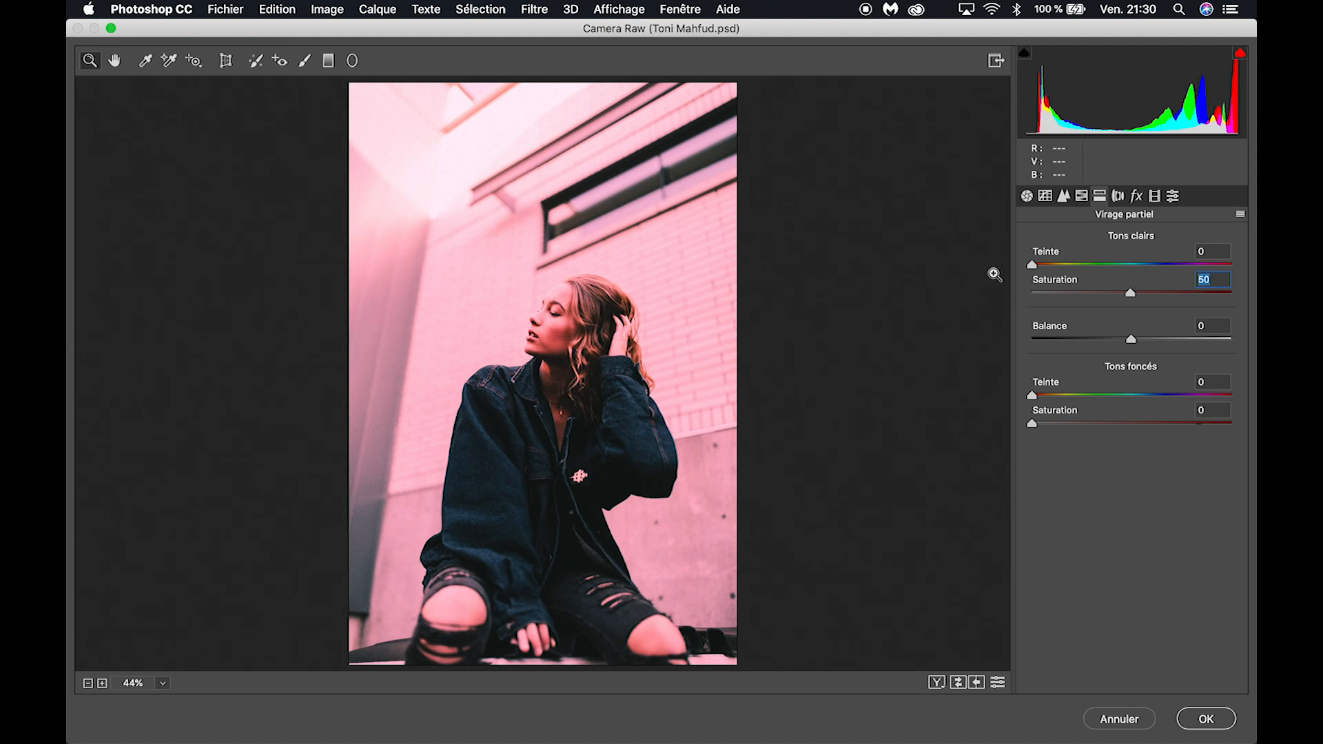
left_click_drag(1032, 265, 1052, 266)
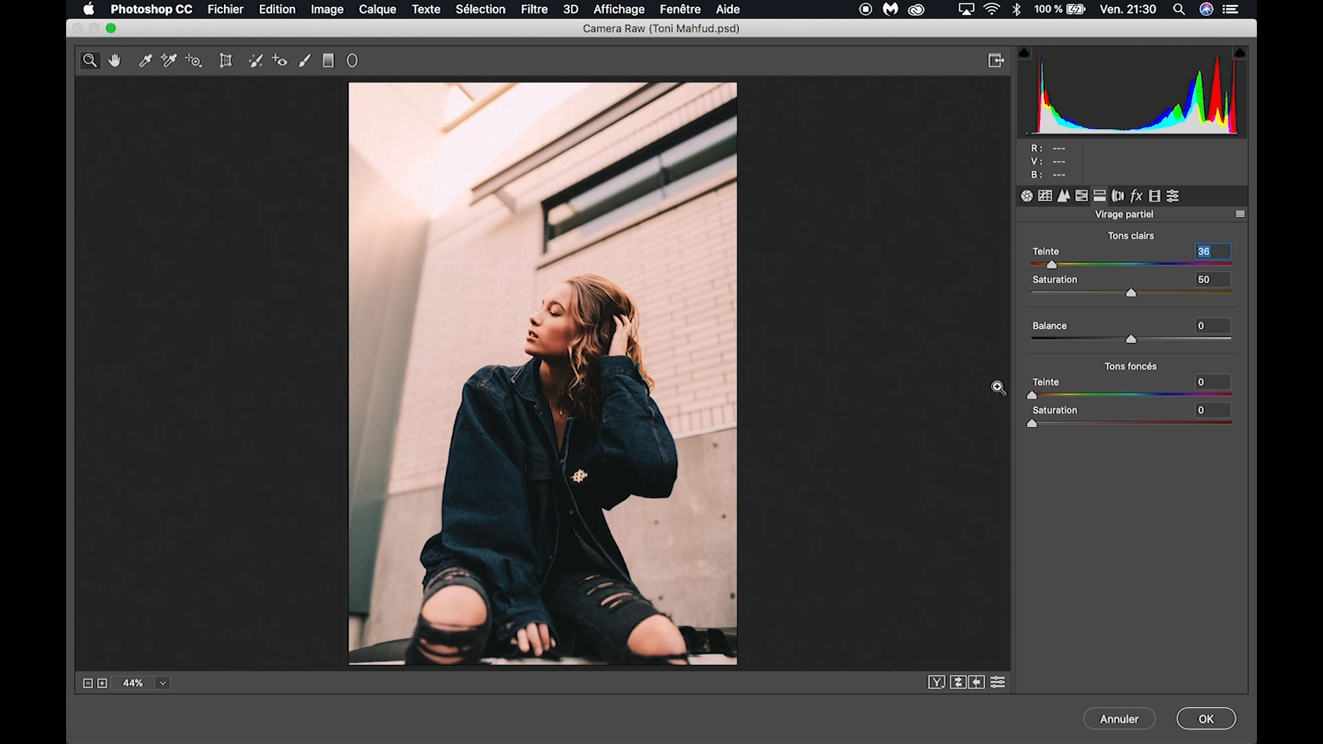
left_click_drag(1130, 293, 1052, 294)
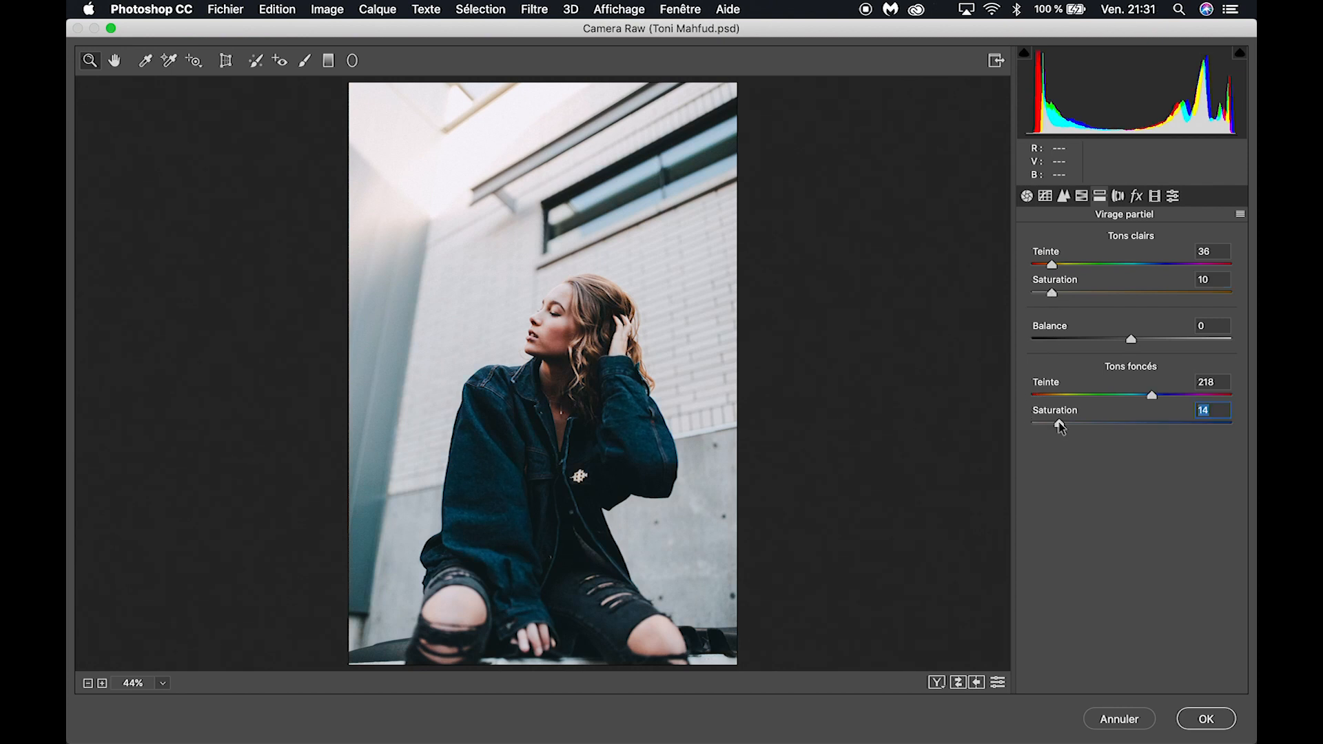
mouse_move(1057, 423)
left_mouse_down()
mouse_move(1078, 422)
mouse_move(1040, 423)
mouse_move(1052, 423)
left_mouse_up()
left_click_drag(1052, 293, 1065, 296)
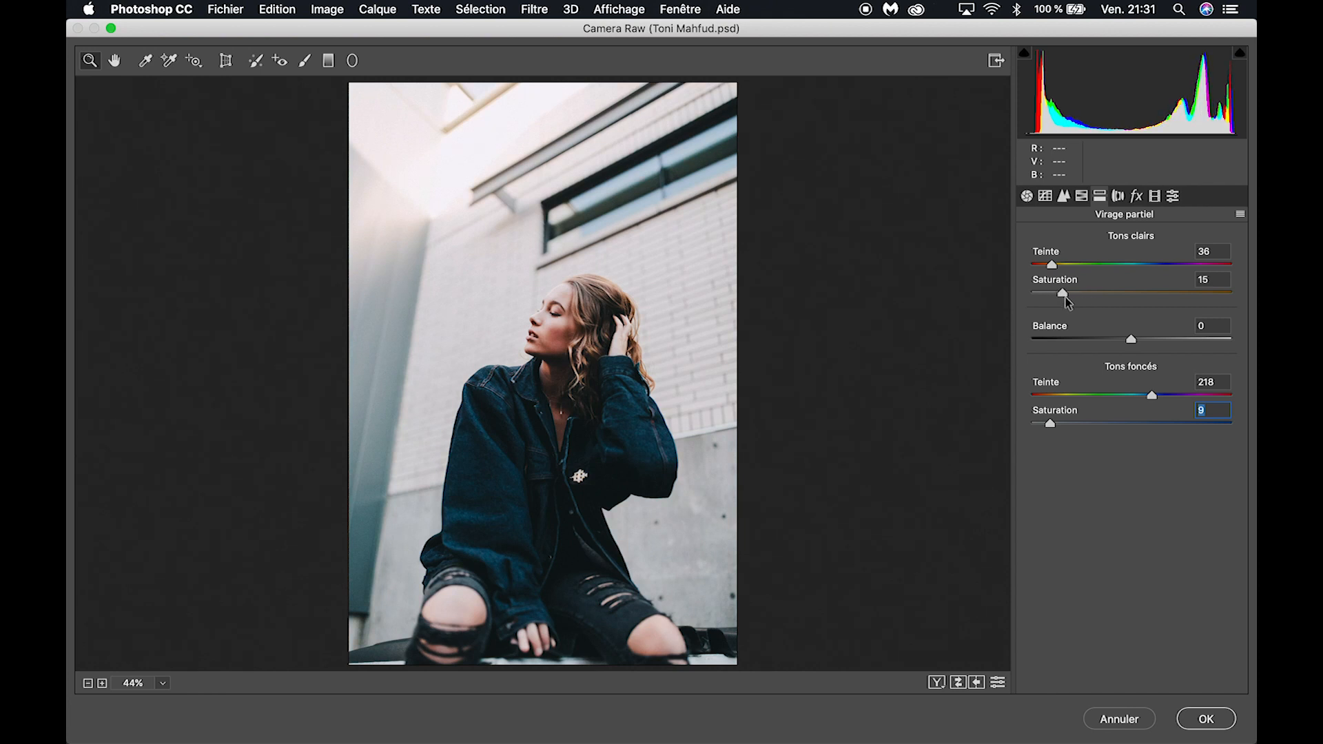
left_click(1204, 718)
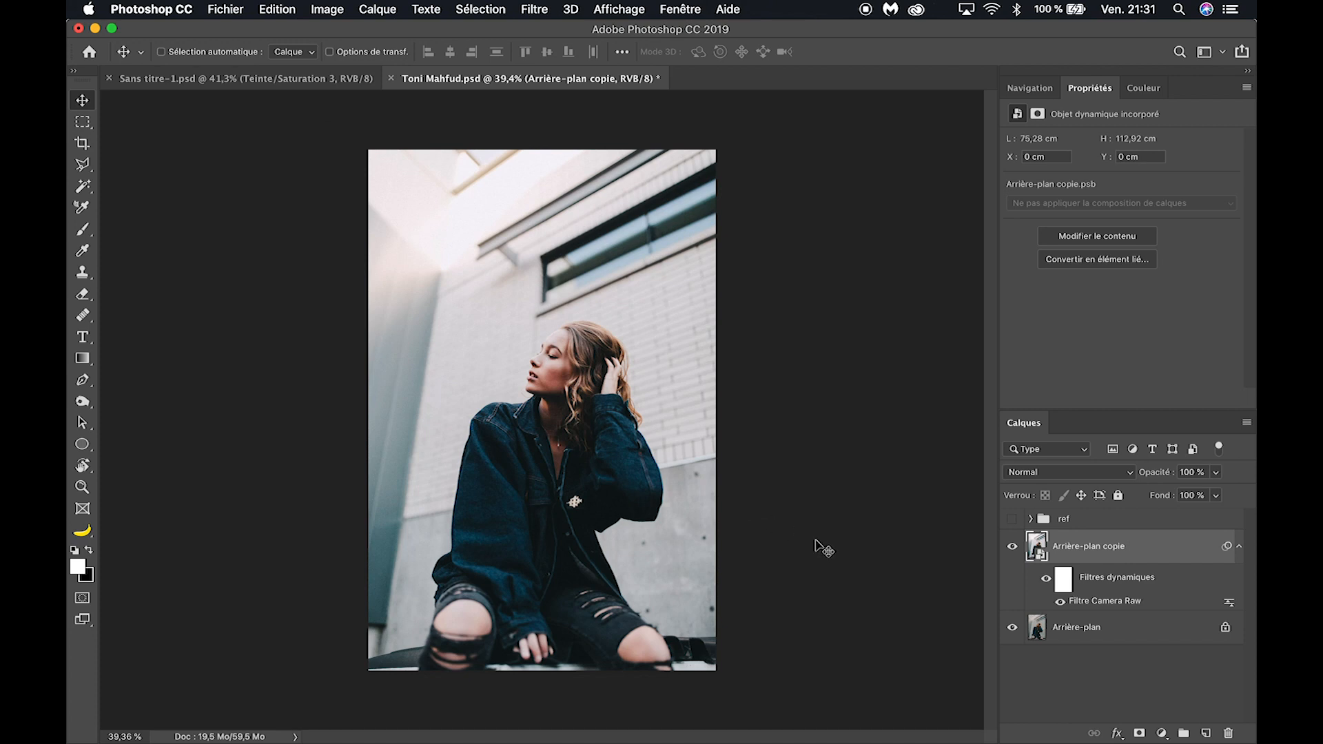
Step: Compare the photo before and after the filter, and view the images in the ref group
left_click(1011, 549)
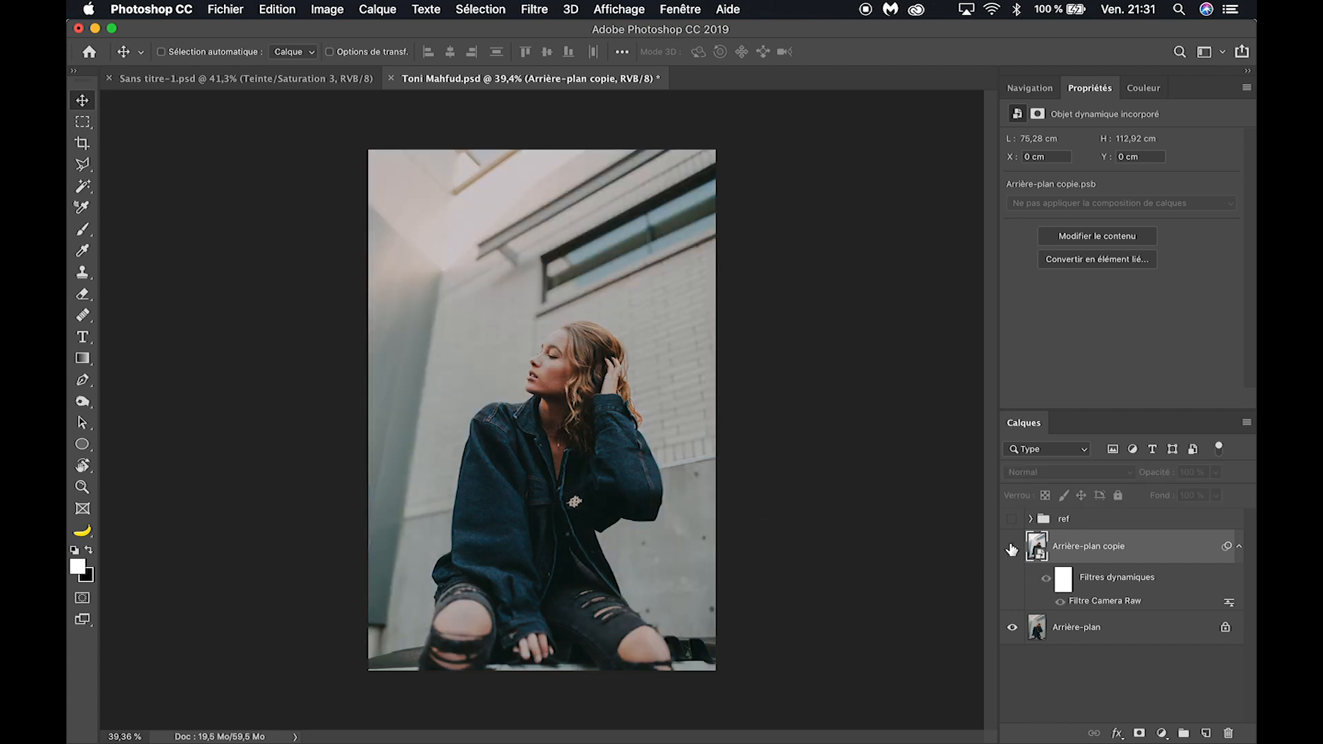
left_click(1011, 549)
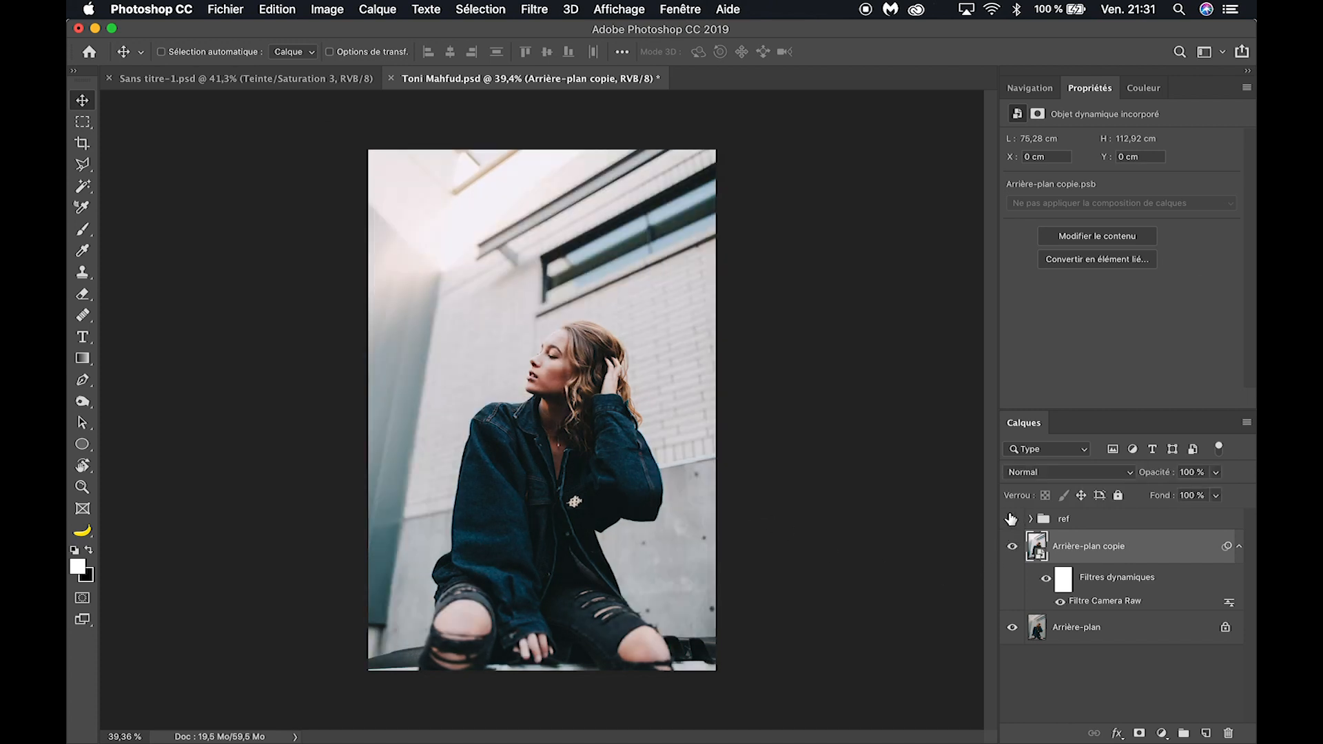
left_click(1010, 518)
left_click(1012, 520)
left_click(1012, 520)
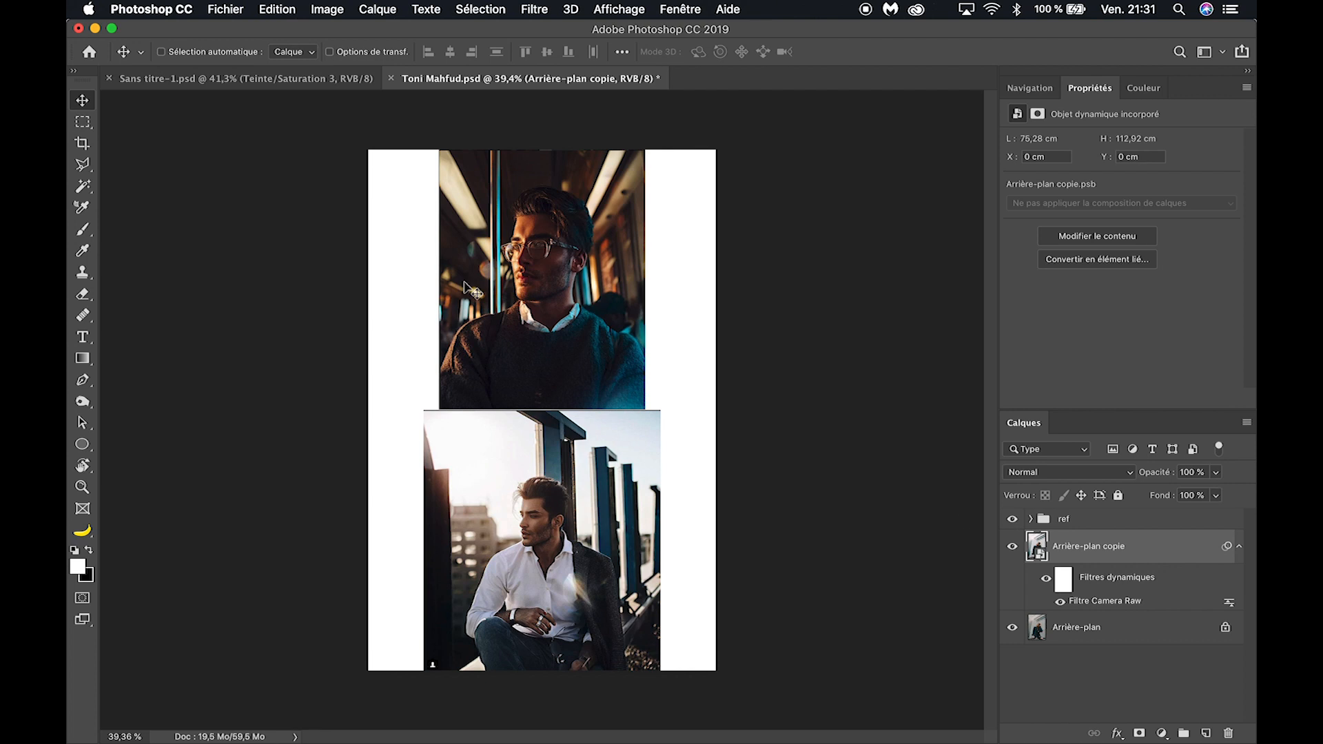
left_click(1012, 520)
Step: Add an empty layer above the filtered copy and define a gradient from orange ff9c00 to transparent
key("super+alt+shift+n")
key("super+z")
left_click(1205, 733)
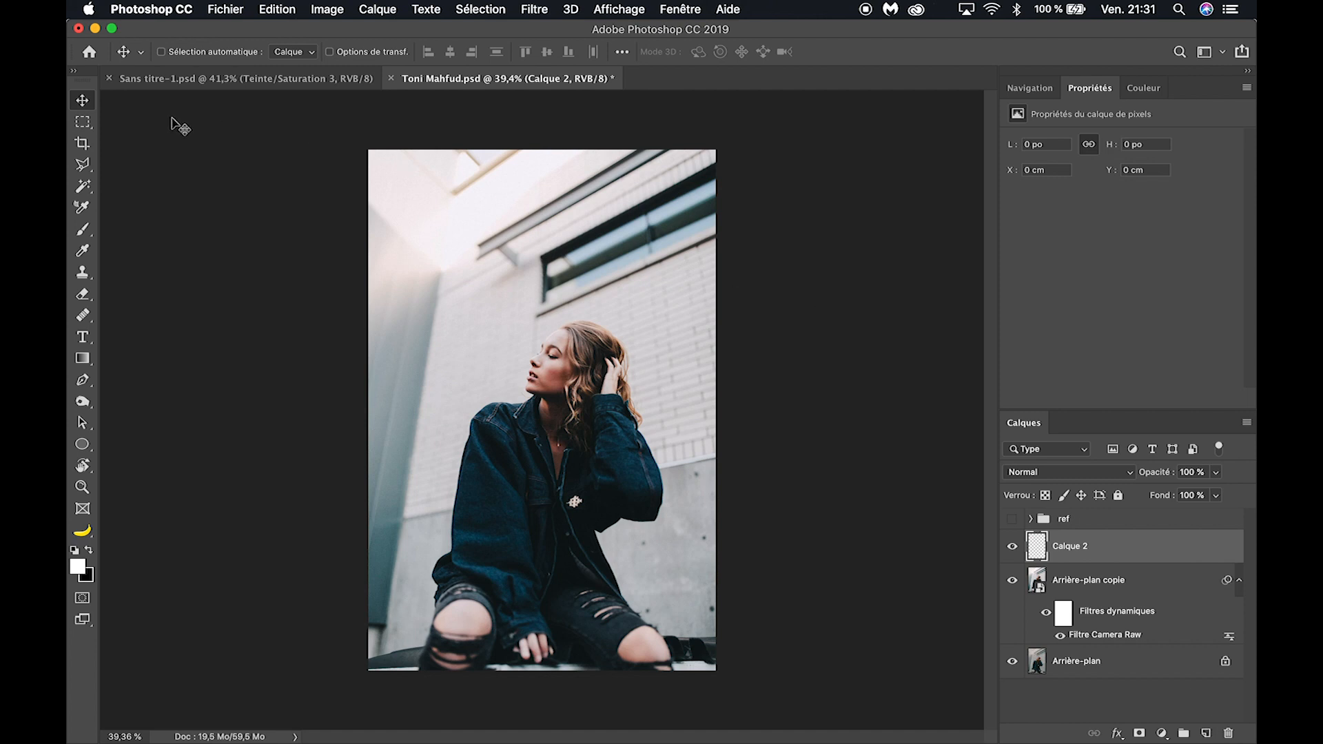
left_click(83, 358)
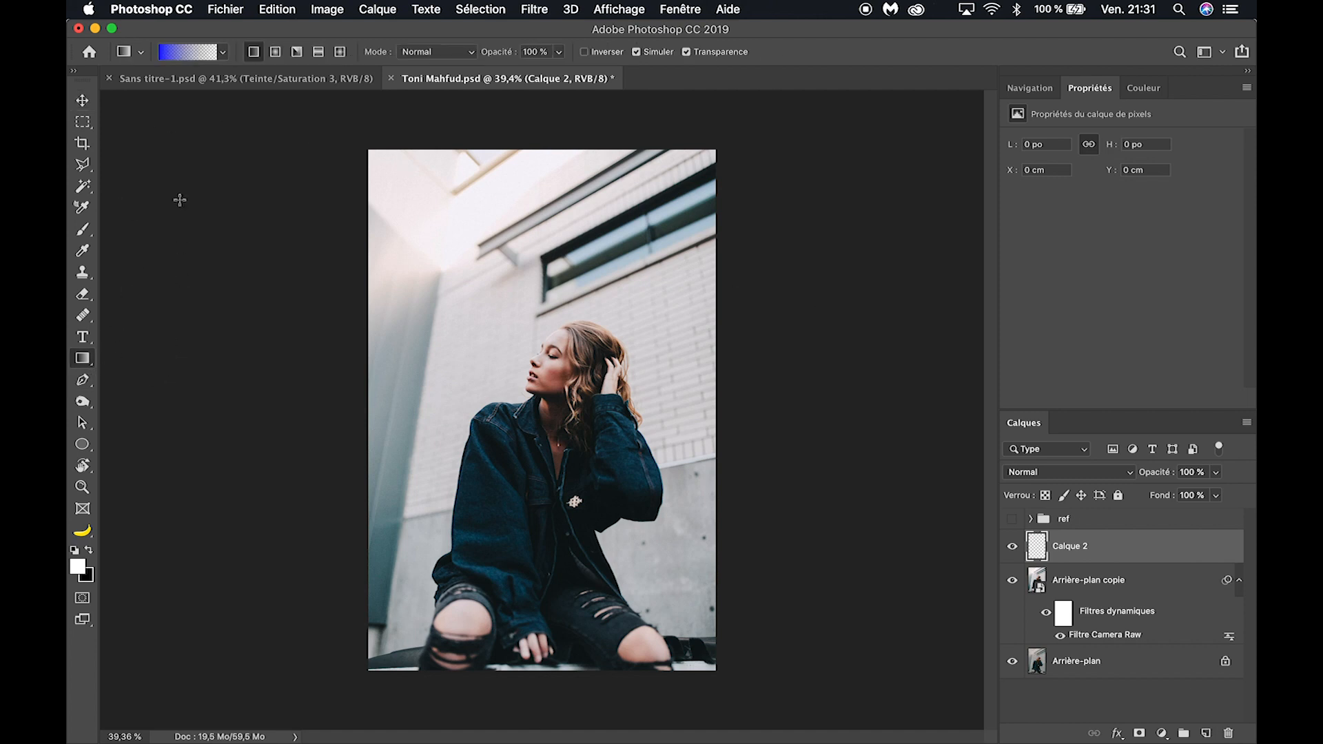
left_click(185, 53)
left_click_drag(220, 194, 350, 177)
left_click(575, 412)
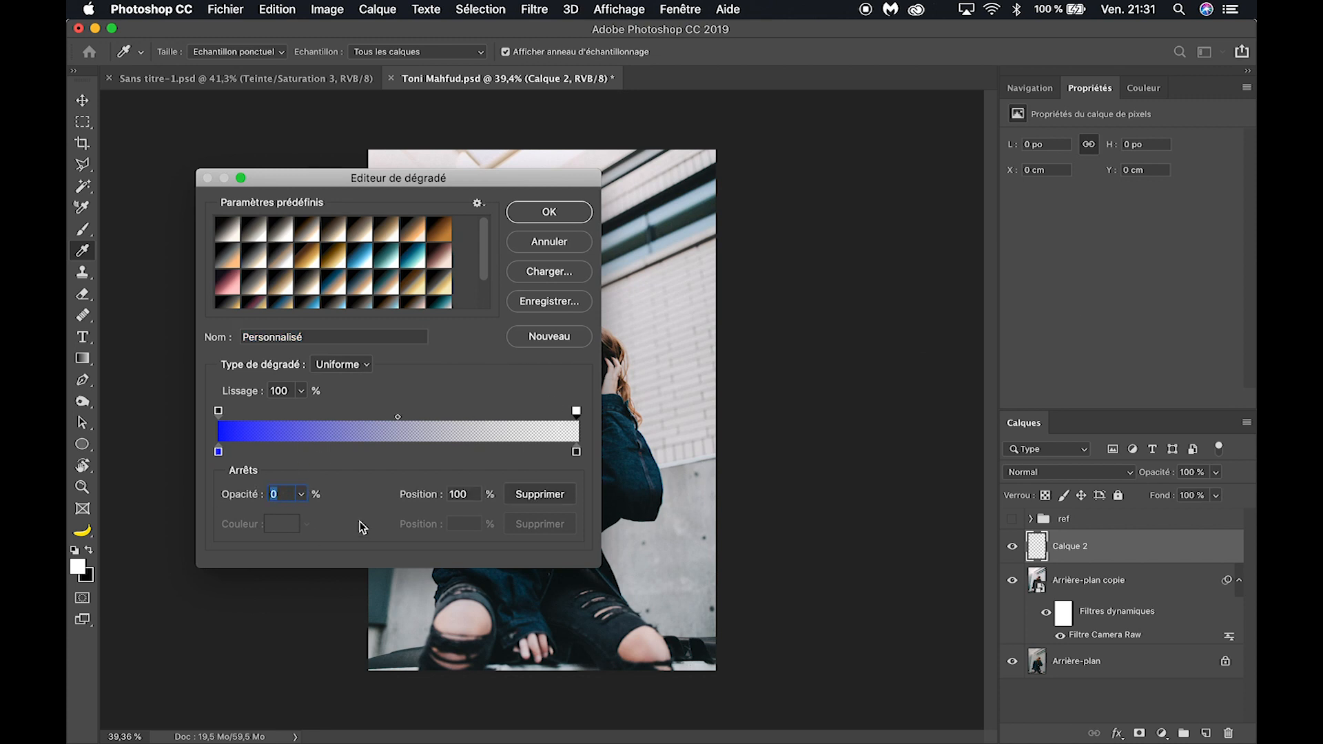
double_click(217, 453)
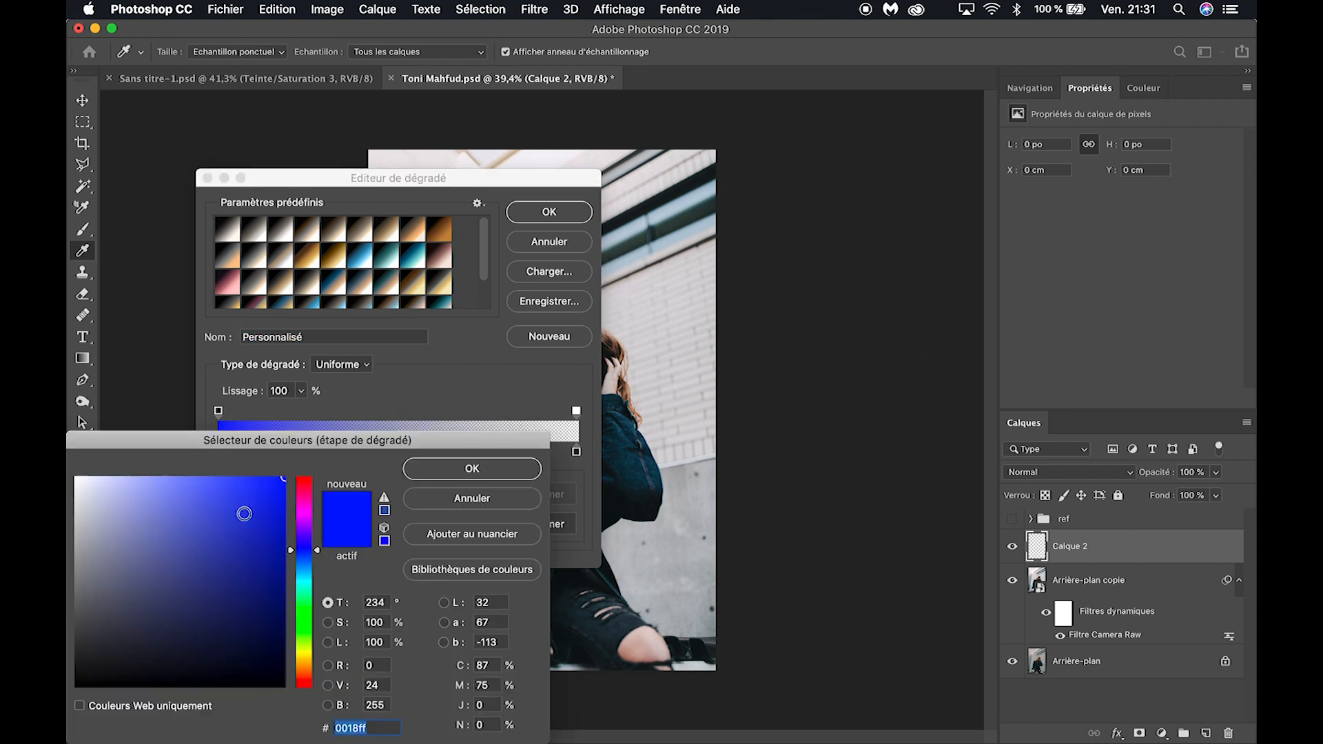
left_click_drag(304, 593, 304, 665)
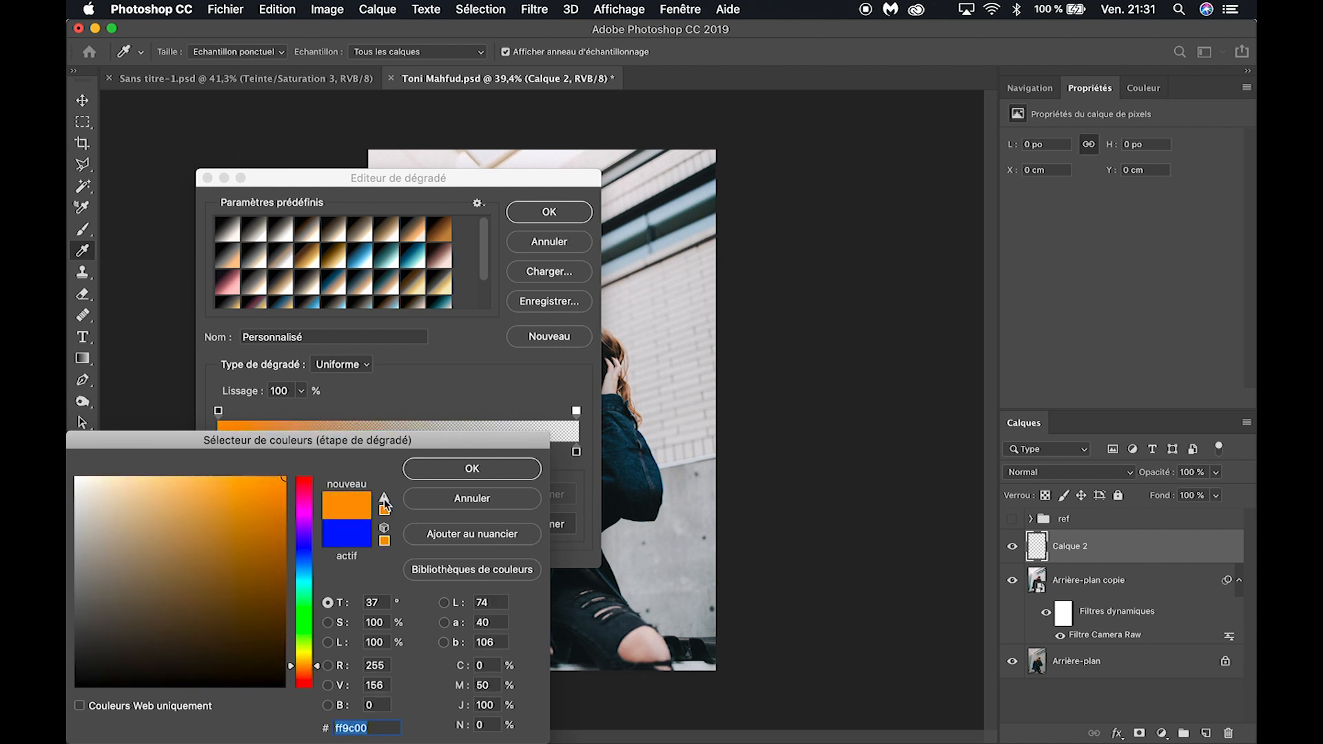
left_click(472, 468)
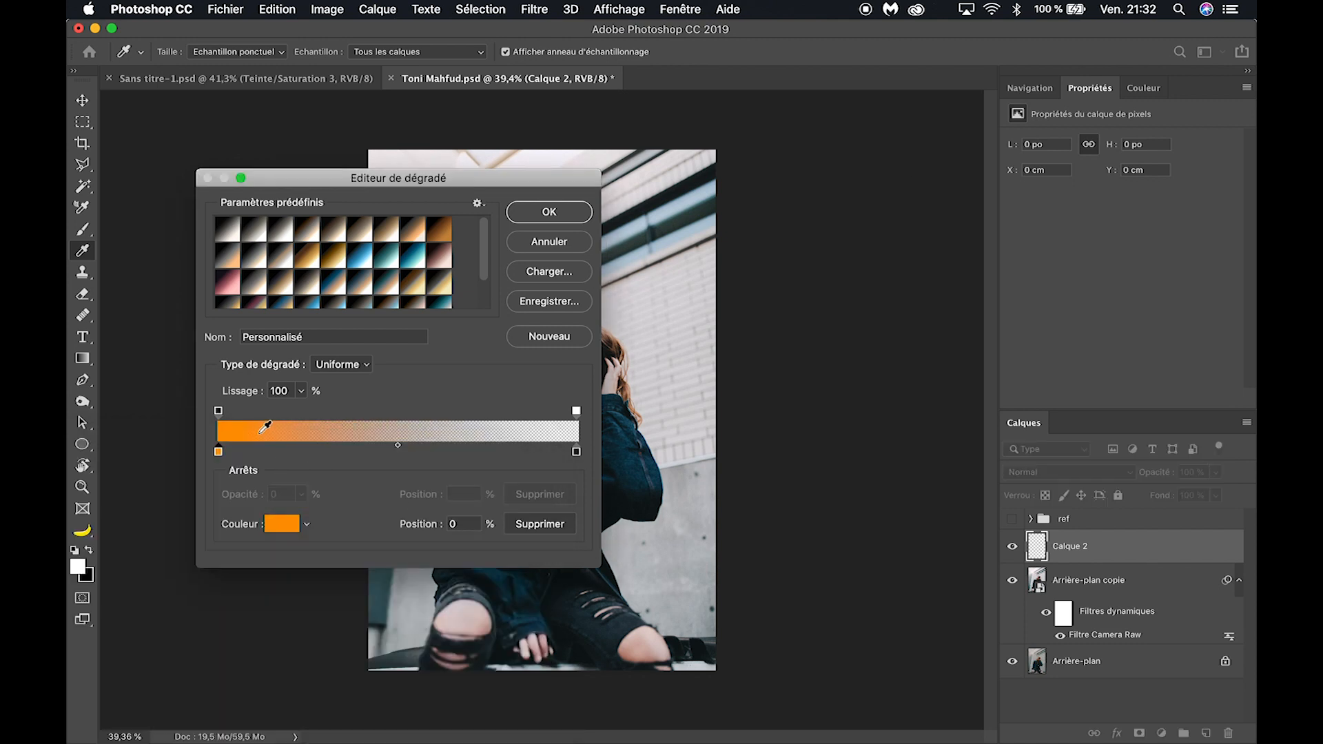
left_click(556, 228)
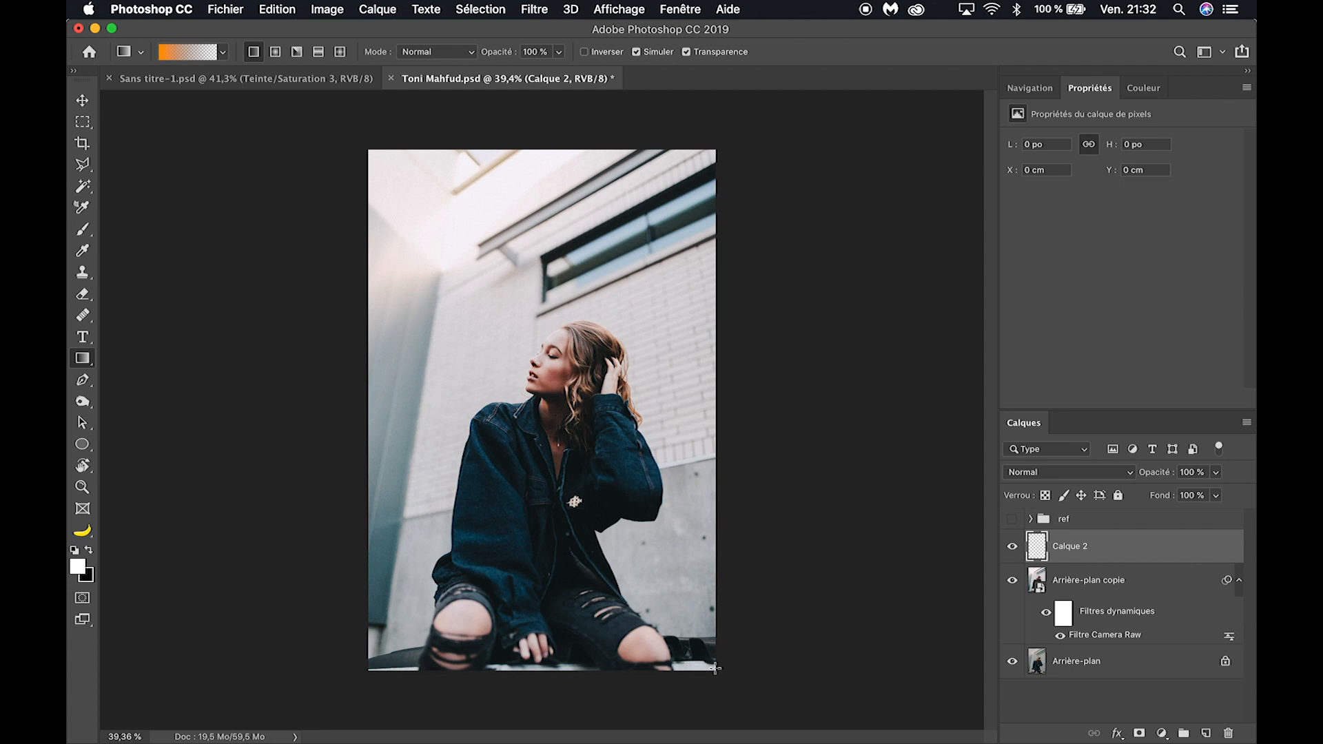
Step: Fill the layer with the orange gradient from the photo's lower-right to upper-left corner, blended as Lumière tamisée at 18% fill
left_click_drag(715, 675, 372, 150)
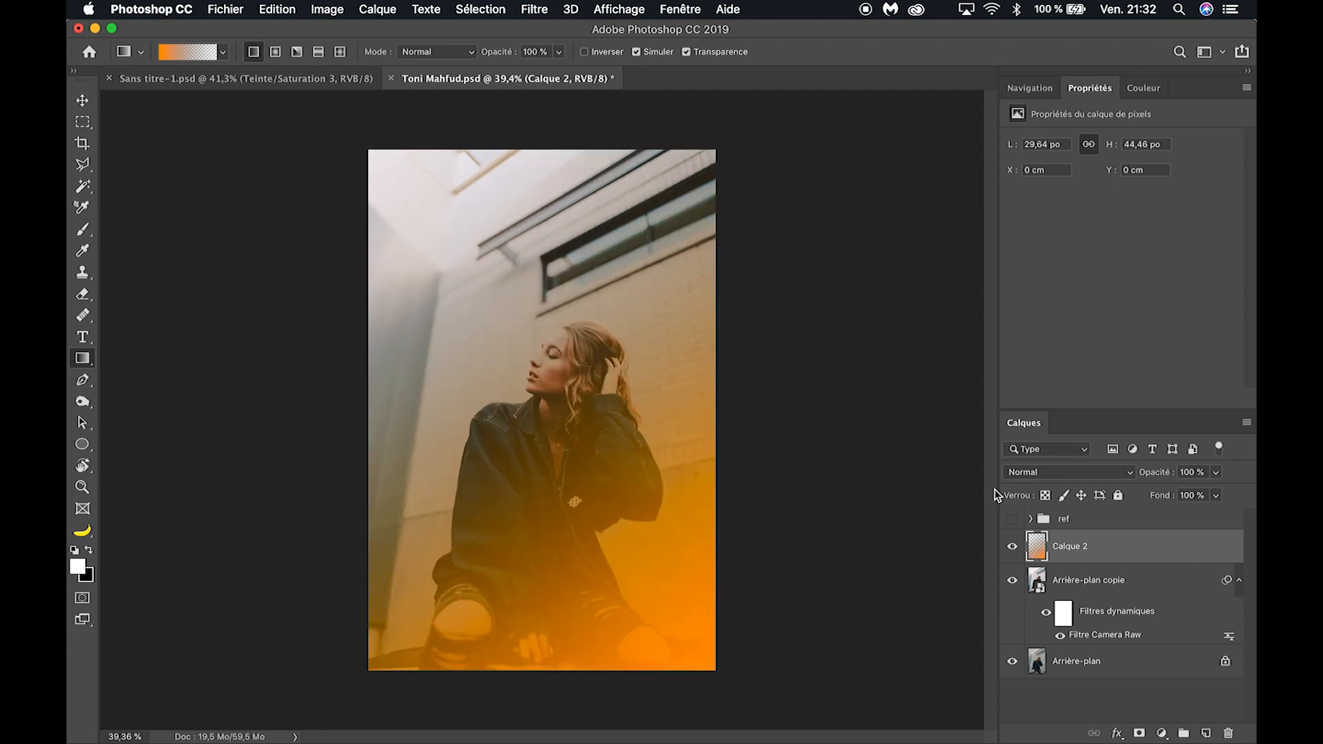
left_click(1046, 474)
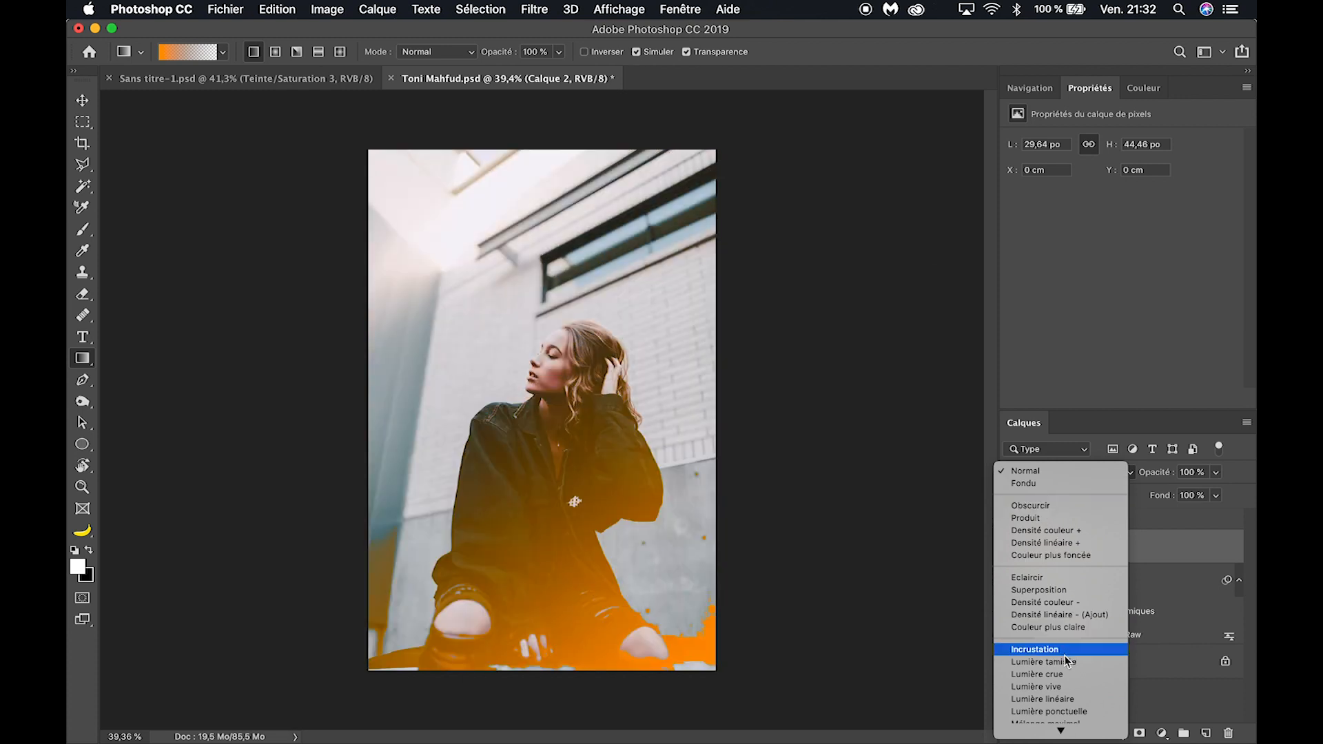
left_click(1065, 661)
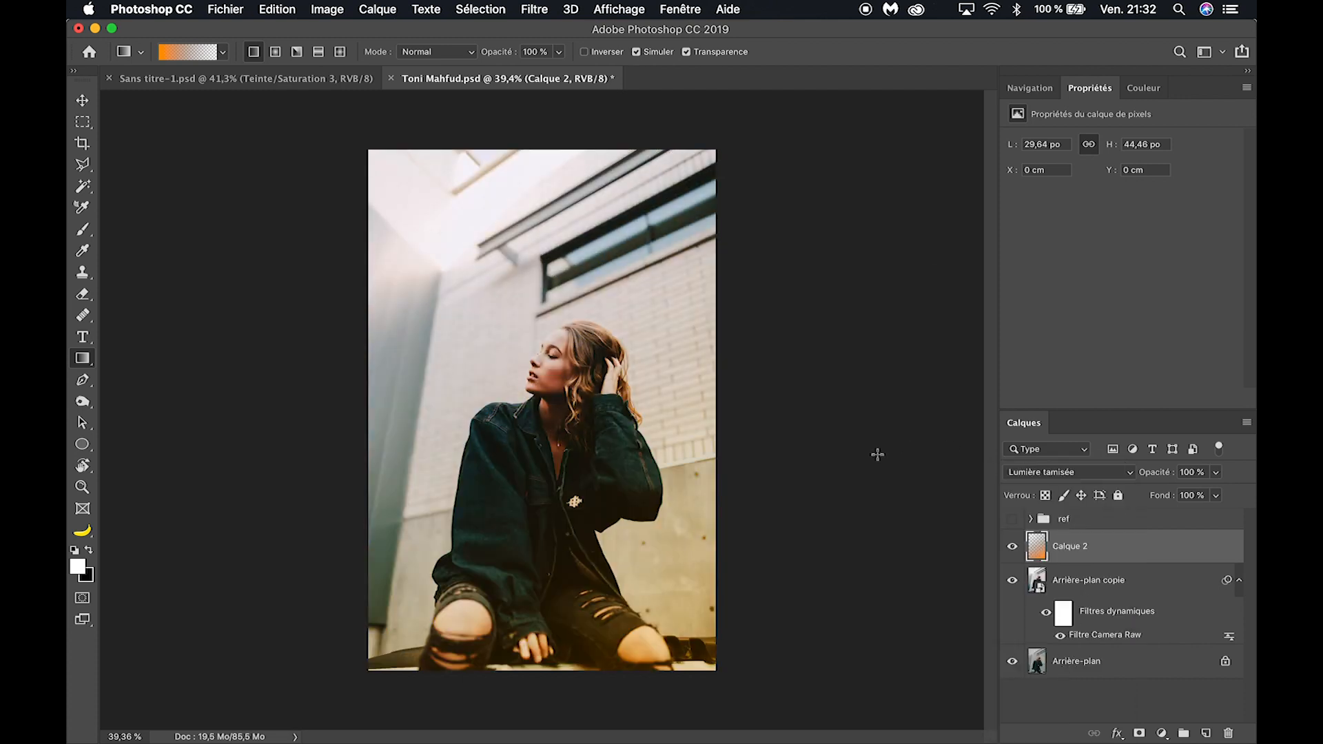
left_click(1216, 496)
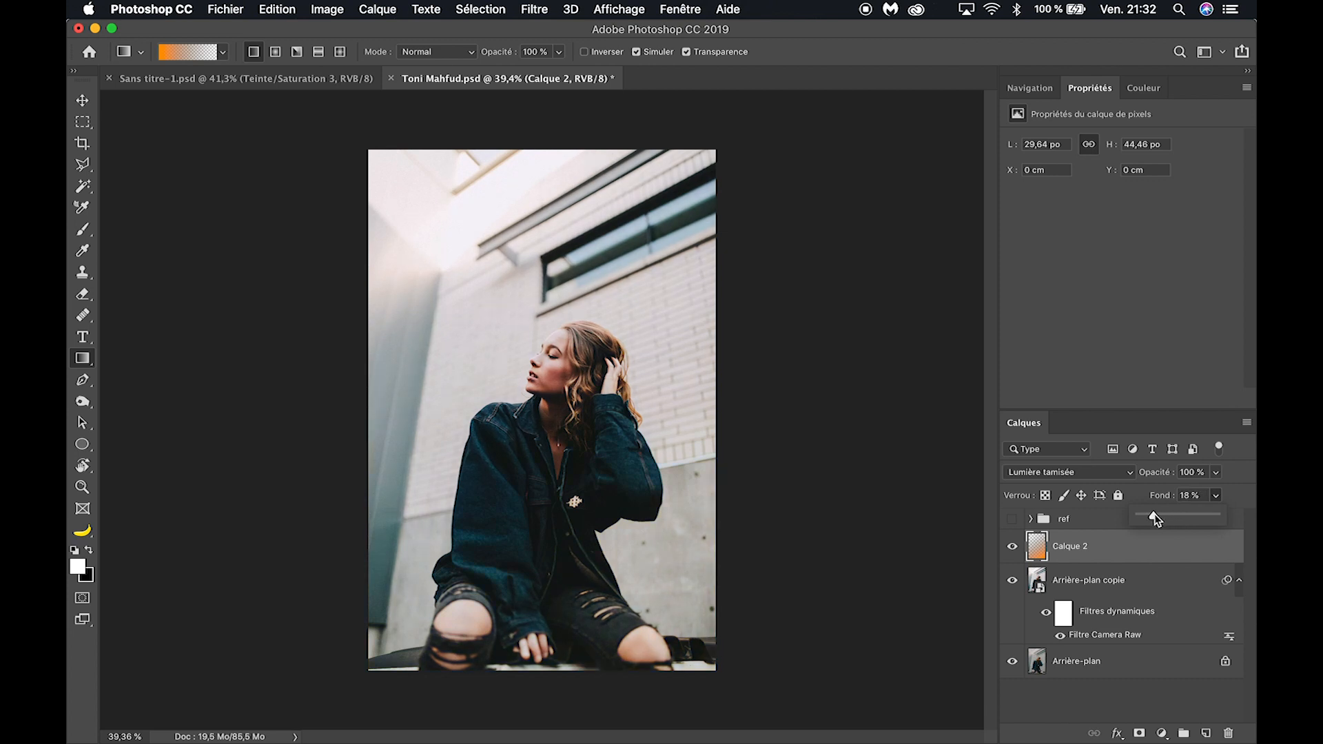
left_click(1012, 547)
left_click(1012, 547)
Step: Add another empty layer above the orange gradient and change the gradient's start color to blue 0018ff
left_click(1206, 733)
left_click(192, 60)
double_click(218, 452)
left_click(303, 552)
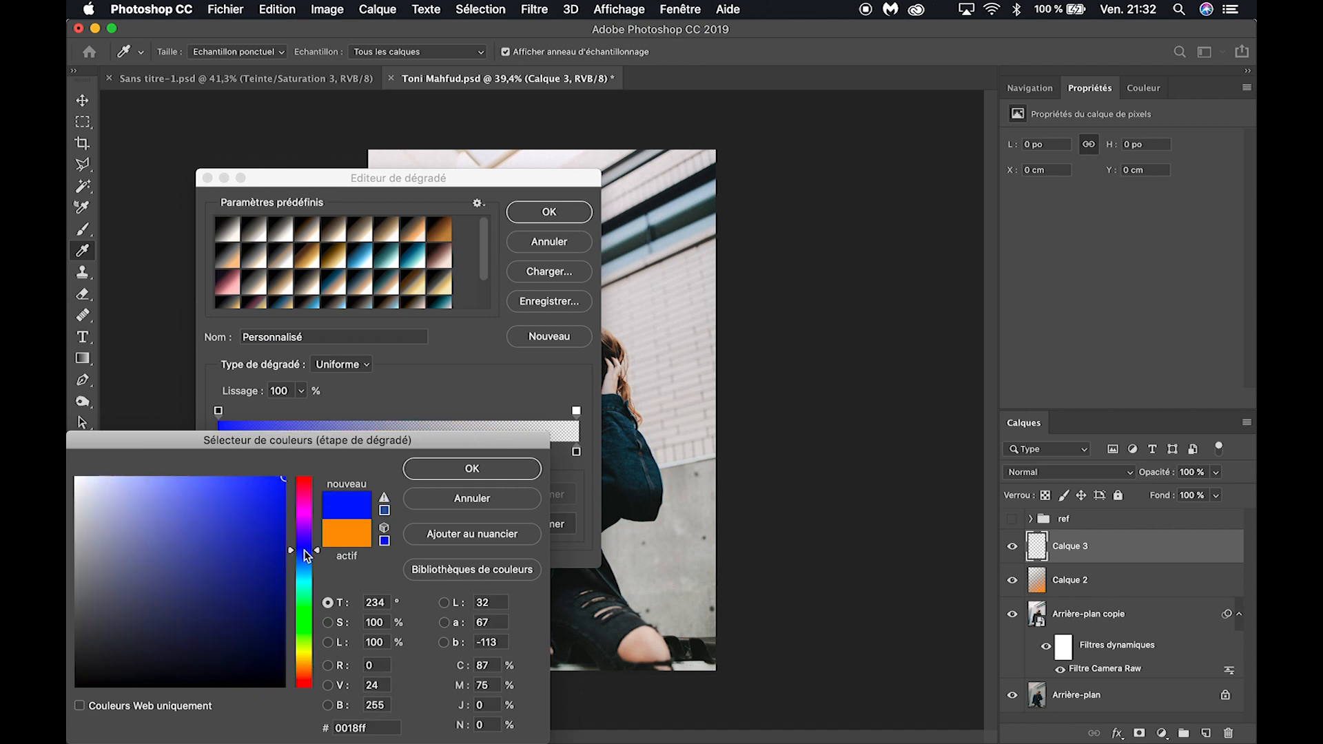
left_click(469, 469)
left_click(549, 212)
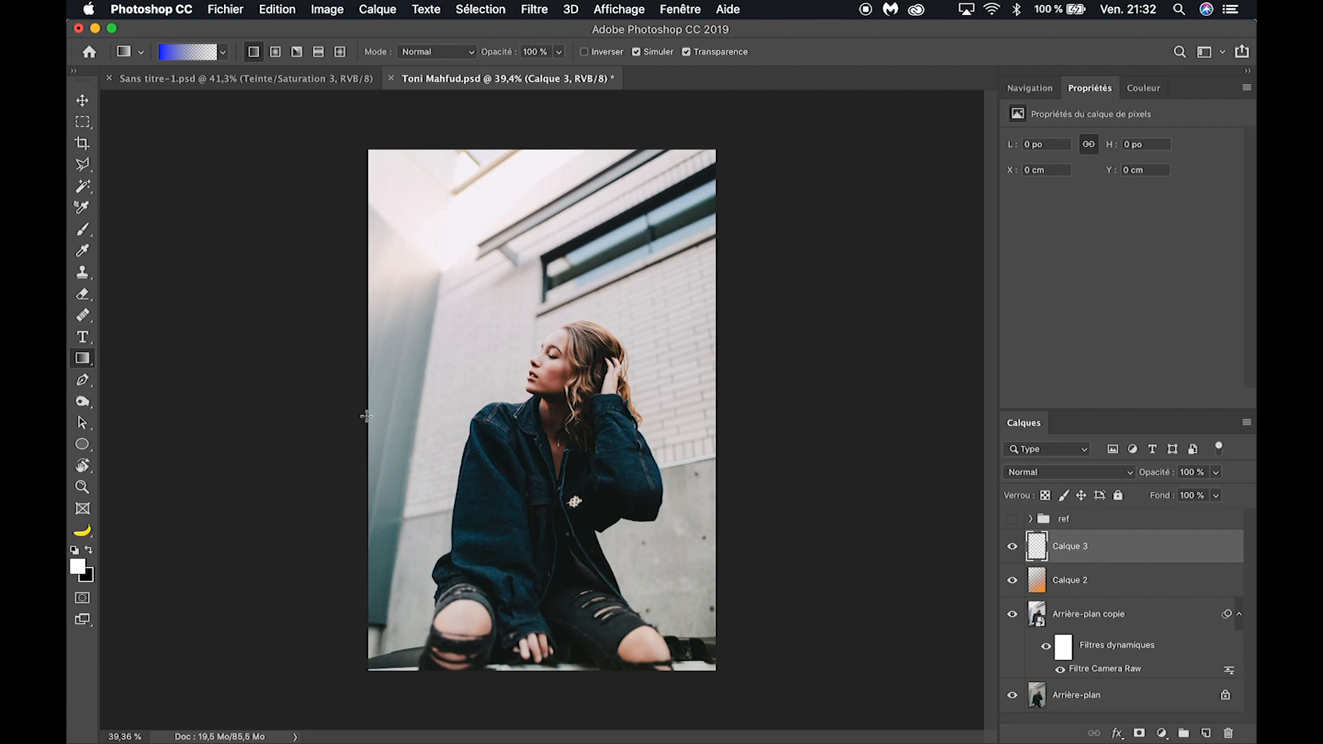
Step: Fill the new layer with the blue gradient from the photo's left edge toward its middle, blended as Lumière tamisée at 28% fill
left_click_drag(511, 416, 578, 424)
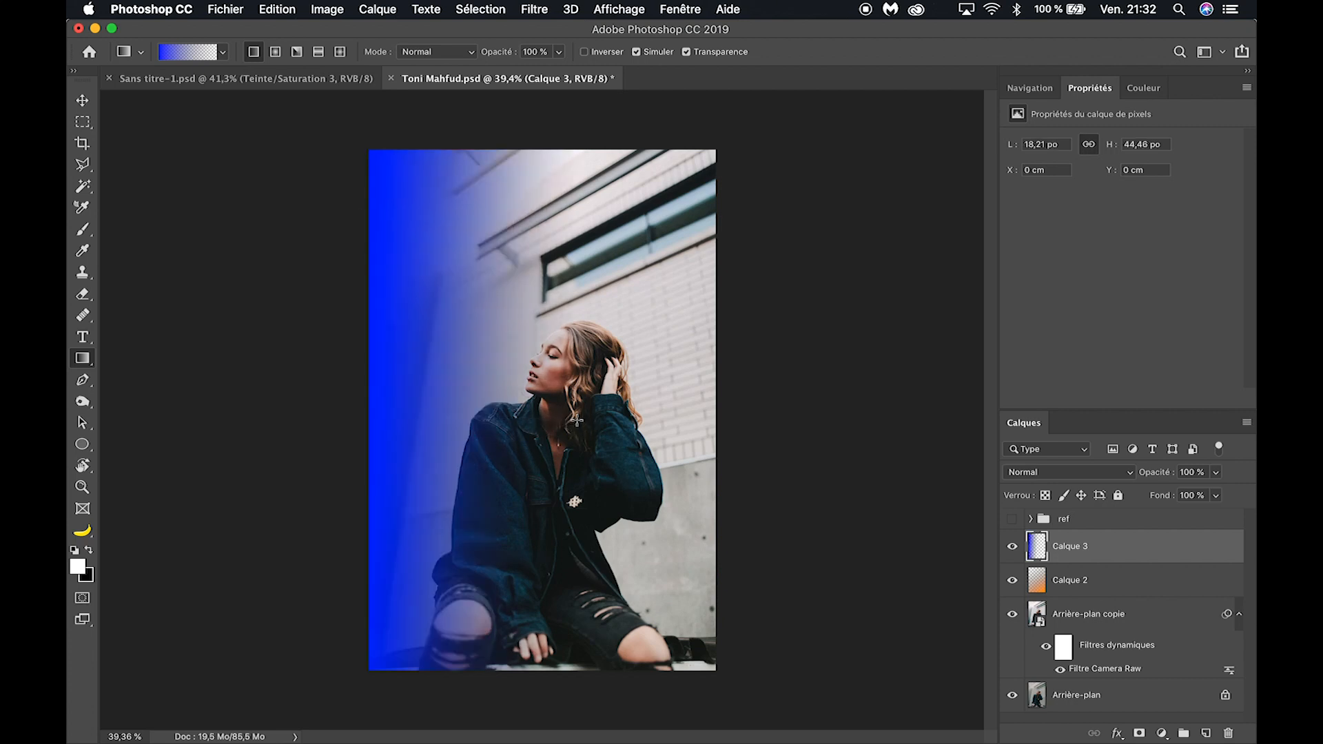
left_click(1130, 473)
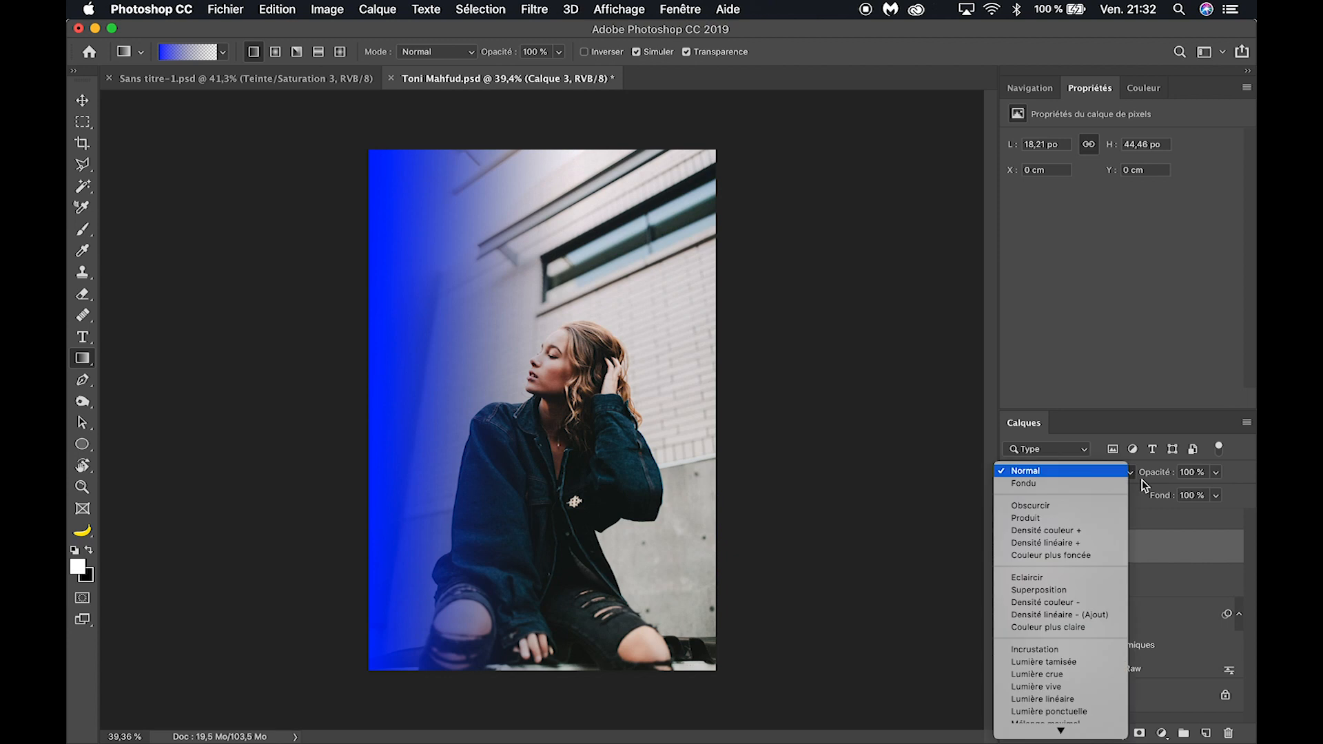
left_click(1066, 663)
left_click(1216, 495)
left_click_drag(1218, 514, 1163, 513)
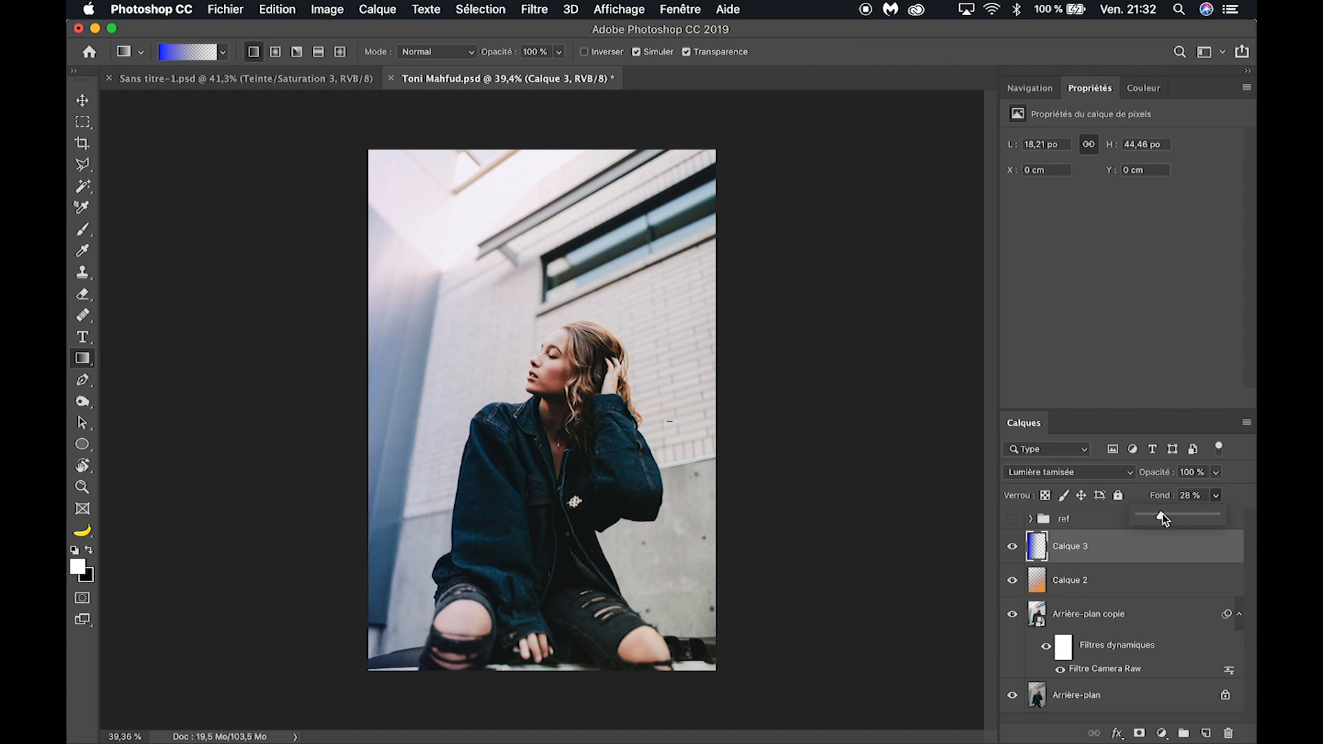
Step: Compare the photo with and without the blue gradient, and examine the images in the ref group up close
left_click(1012, 547)
left_click(1012, 548)
left_click(1012, 548)
left_click(1012, 547)
left_click(1010, 520)
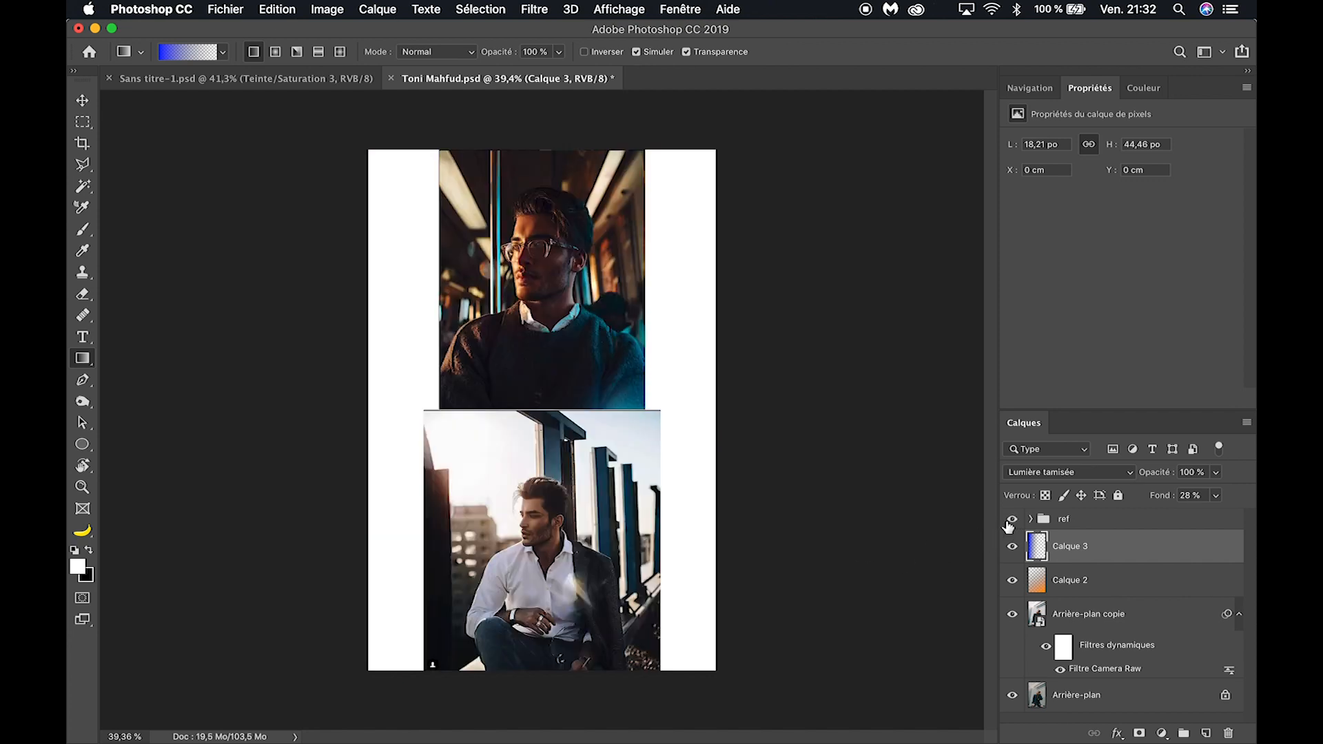
scroll(586, 586, "up", 5)
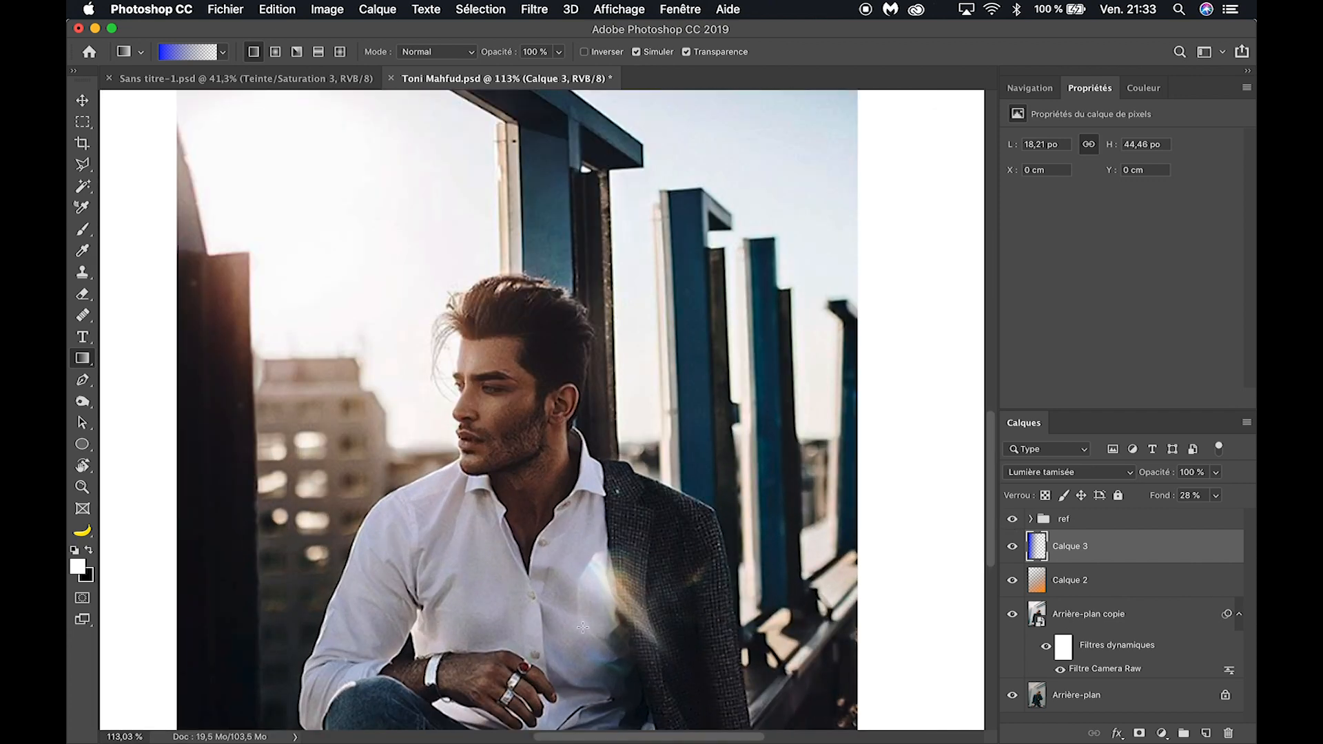
scroll(629, 655, "down", 3)
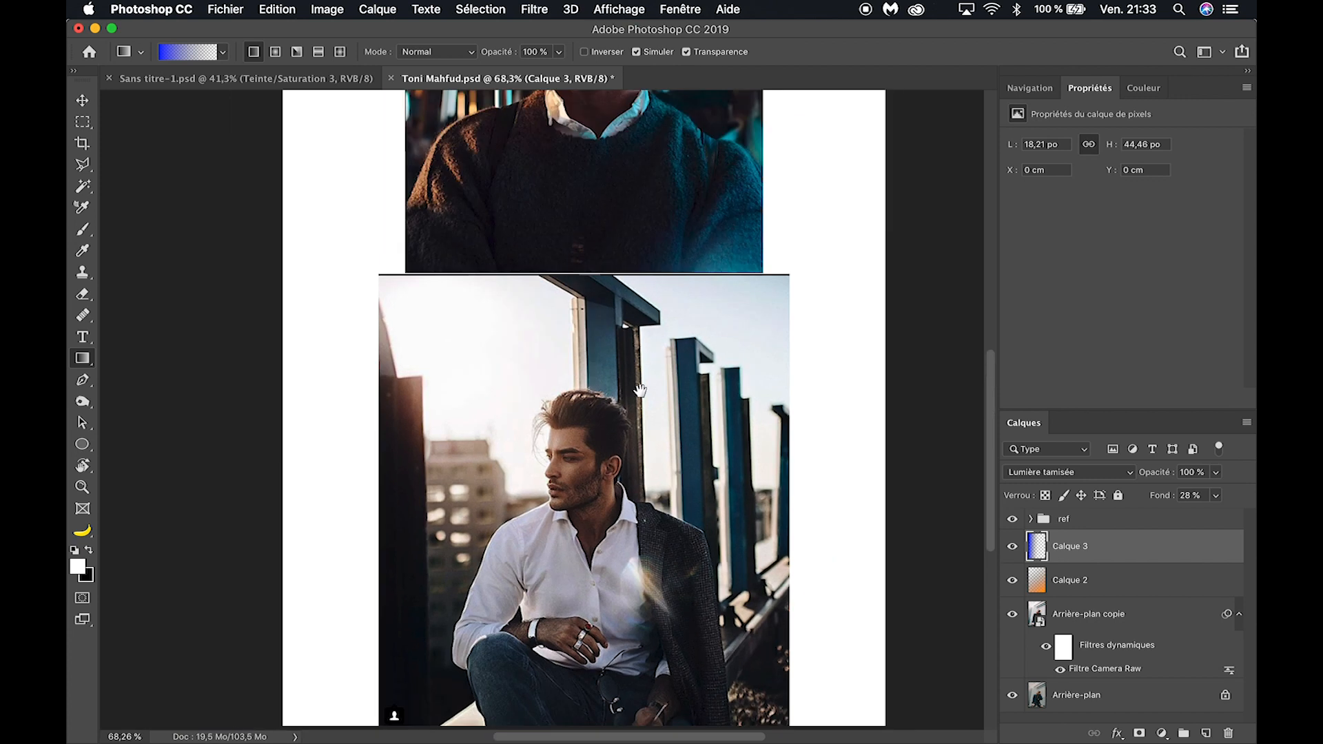
scroll(620, 242, "up", 4)
scroll(591, 546, "down", 3)
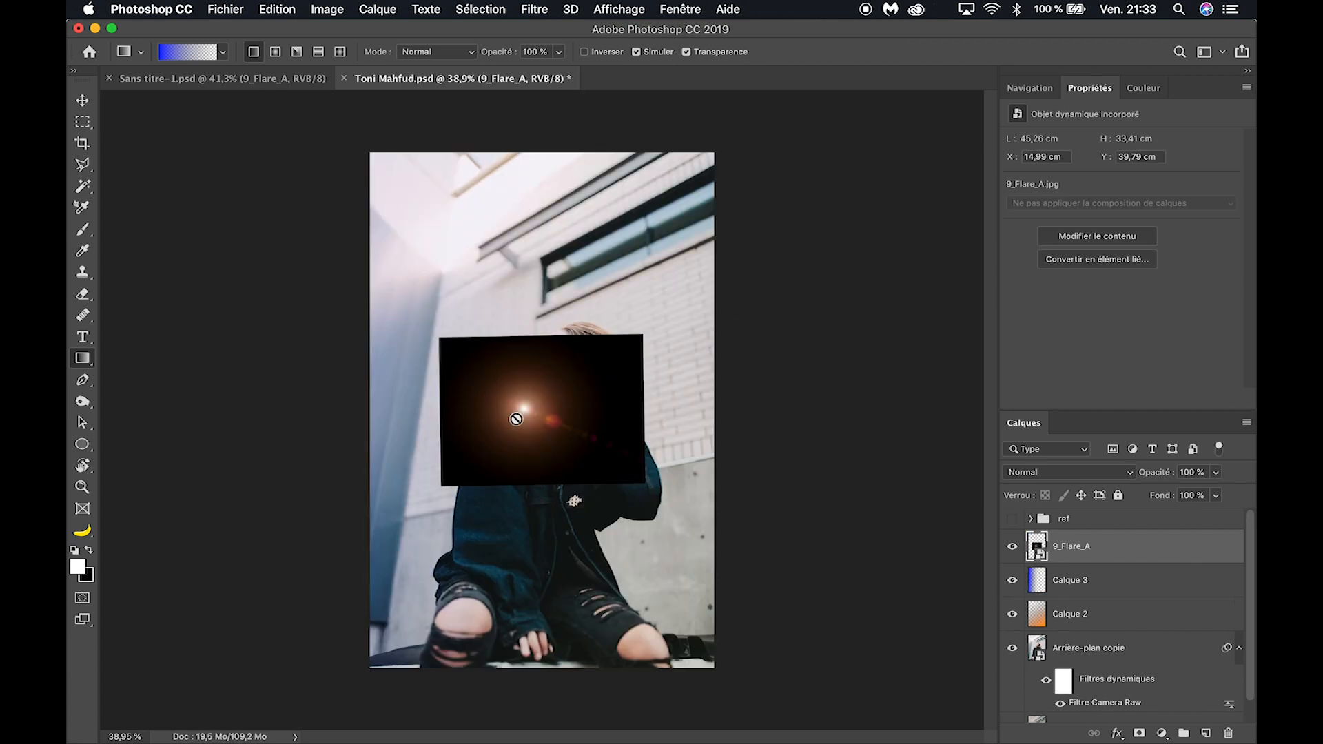
Step: Blend the 9_Flare_A lens flare layer as Superposition and move the flare up to just beside the woman's chin
left_click(1039, 474)
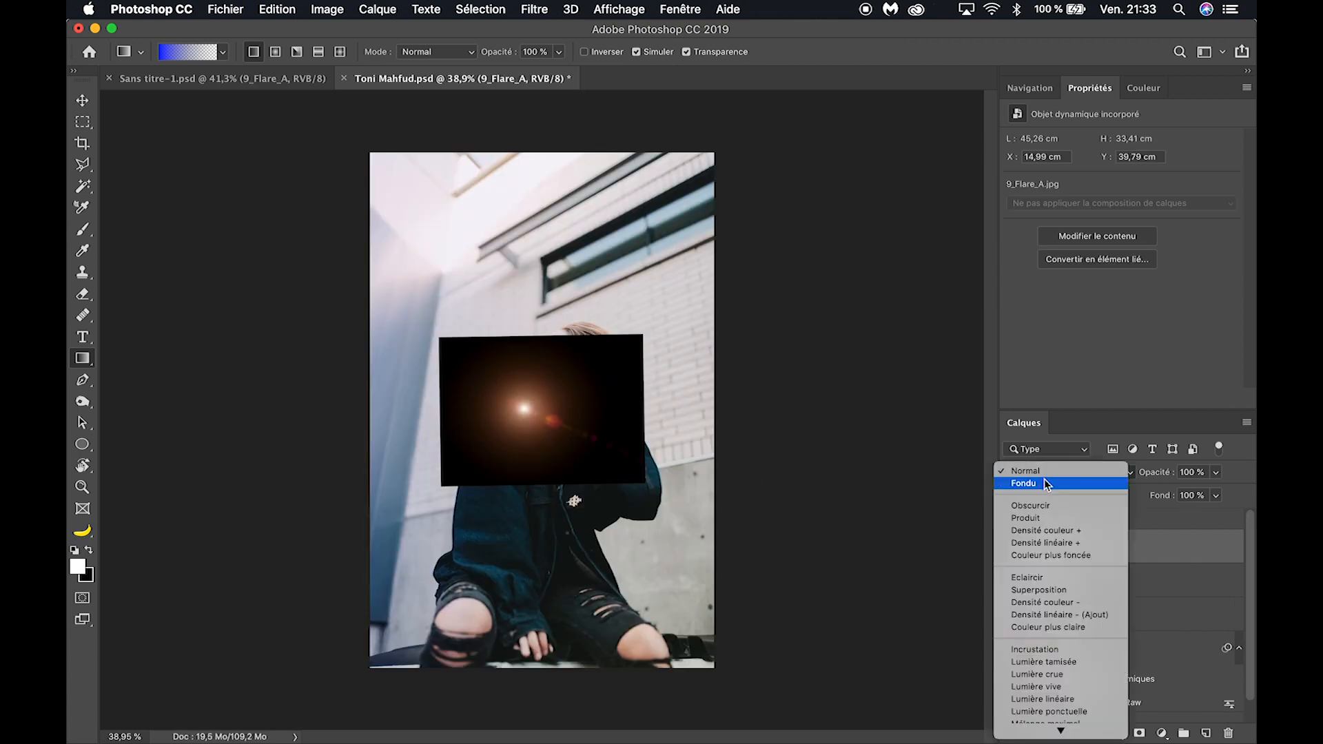
left_click(1049, 589)
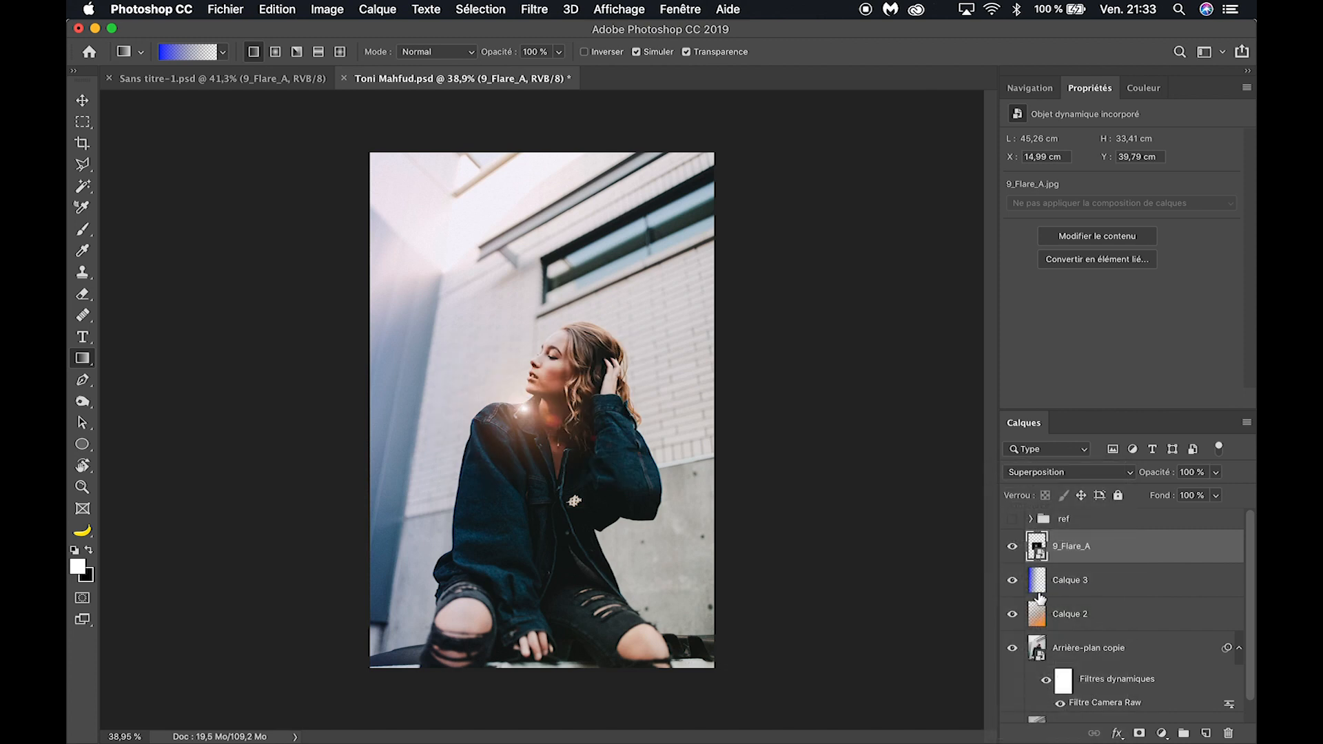
left_click(82, 100)
left_click_drag(538, 434, 527, 421)
Step: Enlarge and rotate the lens flare to about 79.5 × 69.3 cm overall, keeping its bright spot beside the woman's chin
scroll(527, 422, "up", 3)
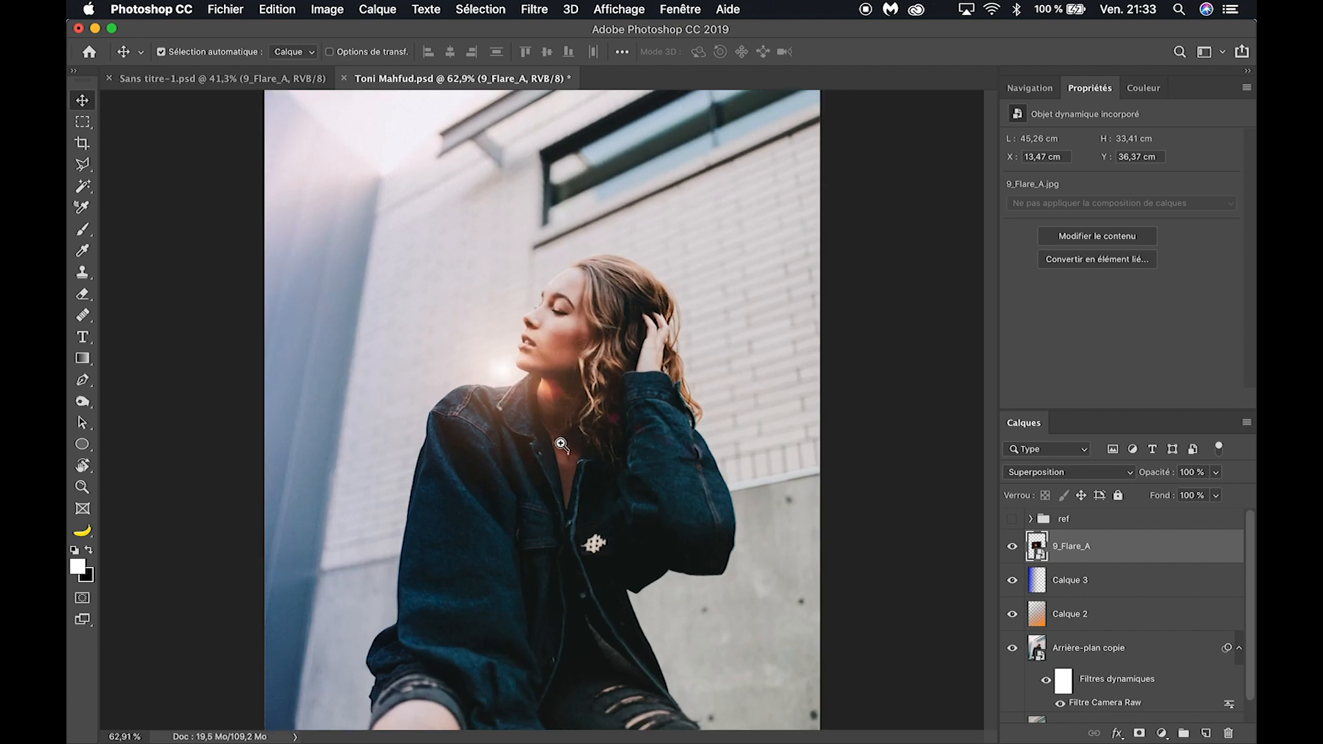
key("super+t")
left_click_drag(695, 488, 753, 606)
key("Return")
key("super+t")
left_click_drag(658, 458, 666, 471)
key("Return")
key("super+t")
left_click_drag(764, 614, 725, 645)
left_click_drag(631, 440, 622, 440)
key("Return")
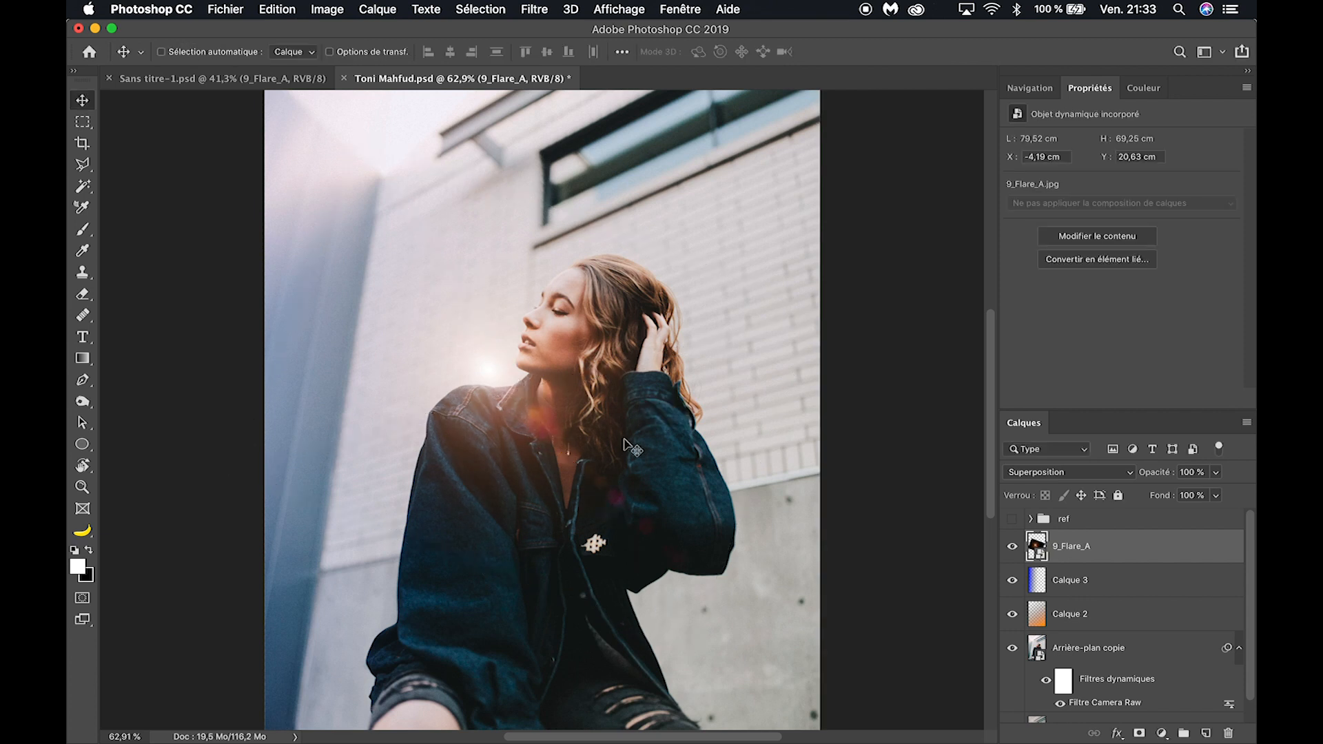
Step: Lower the lens flare layer's fill to 76% and shift the flare slightly down
scroll(597, 474, "down", 5)
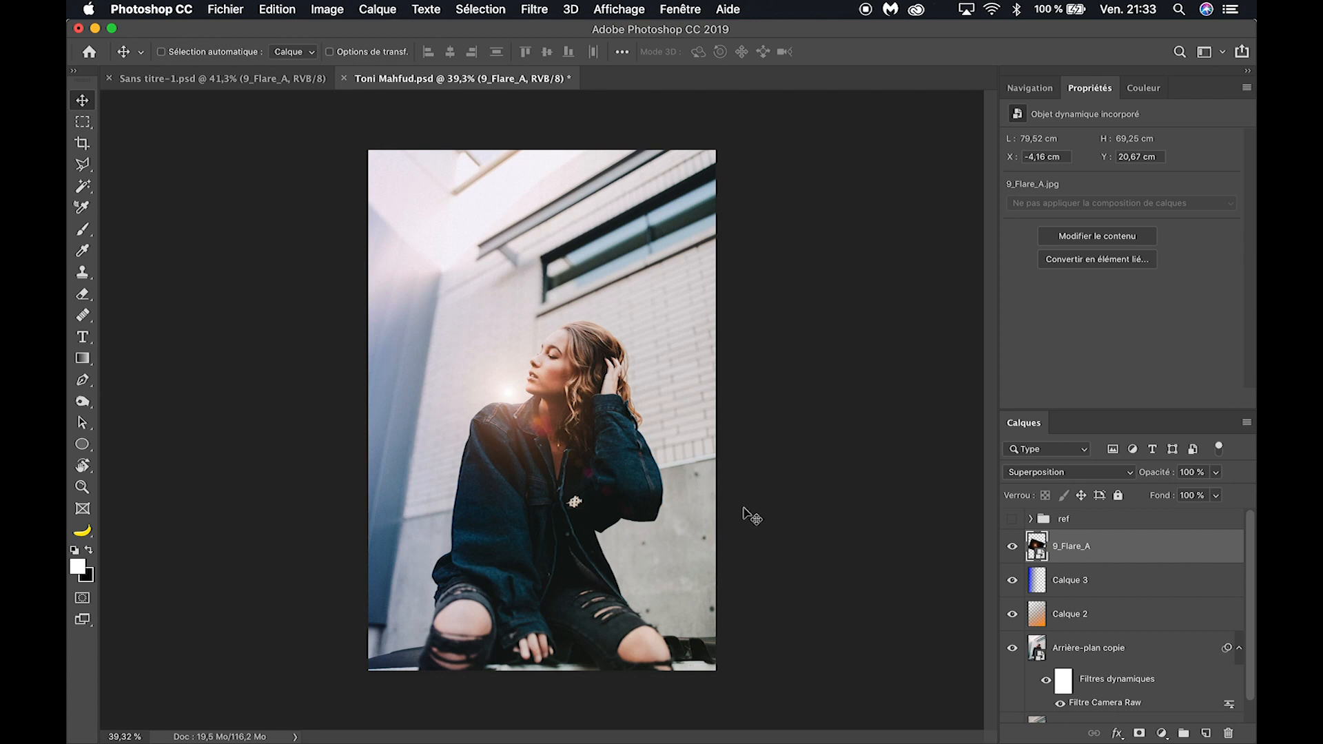
left_click_drag(1200, 518, 1197, 519)
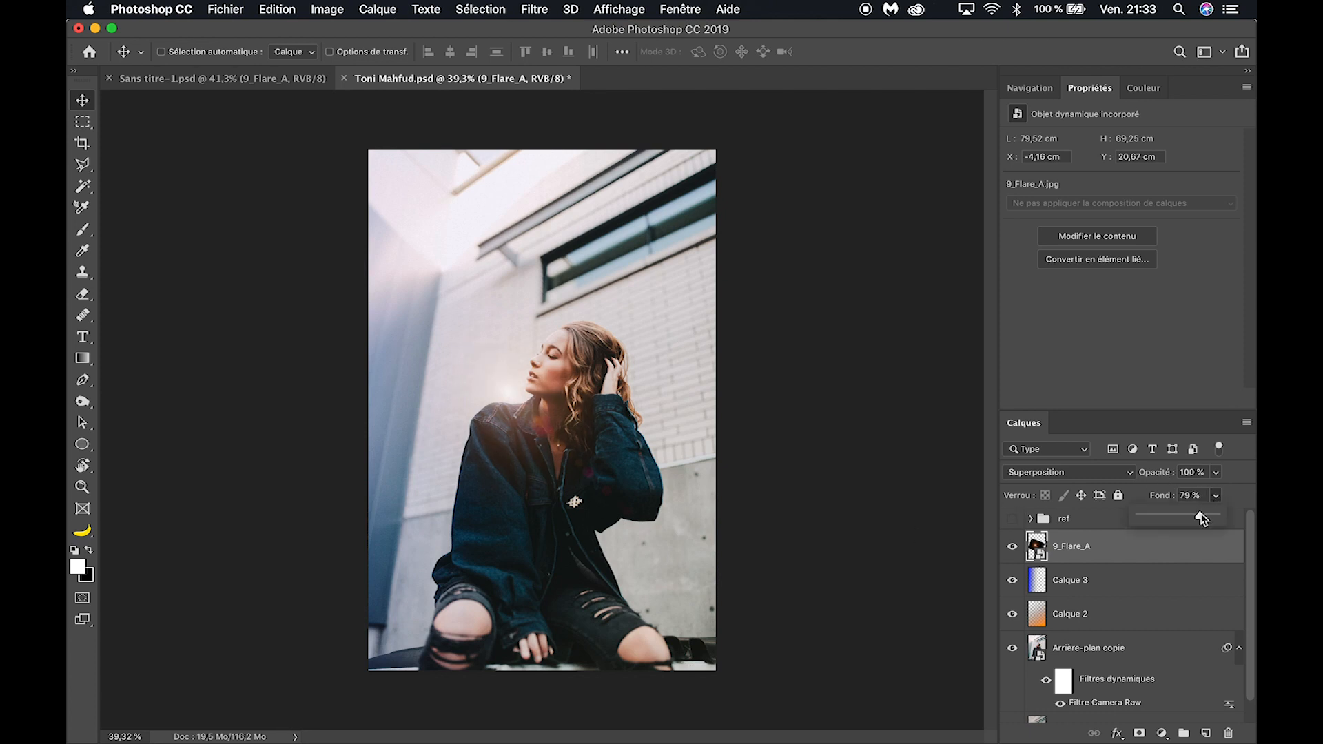
left_click_drag(1216, 472, 1212, 497)
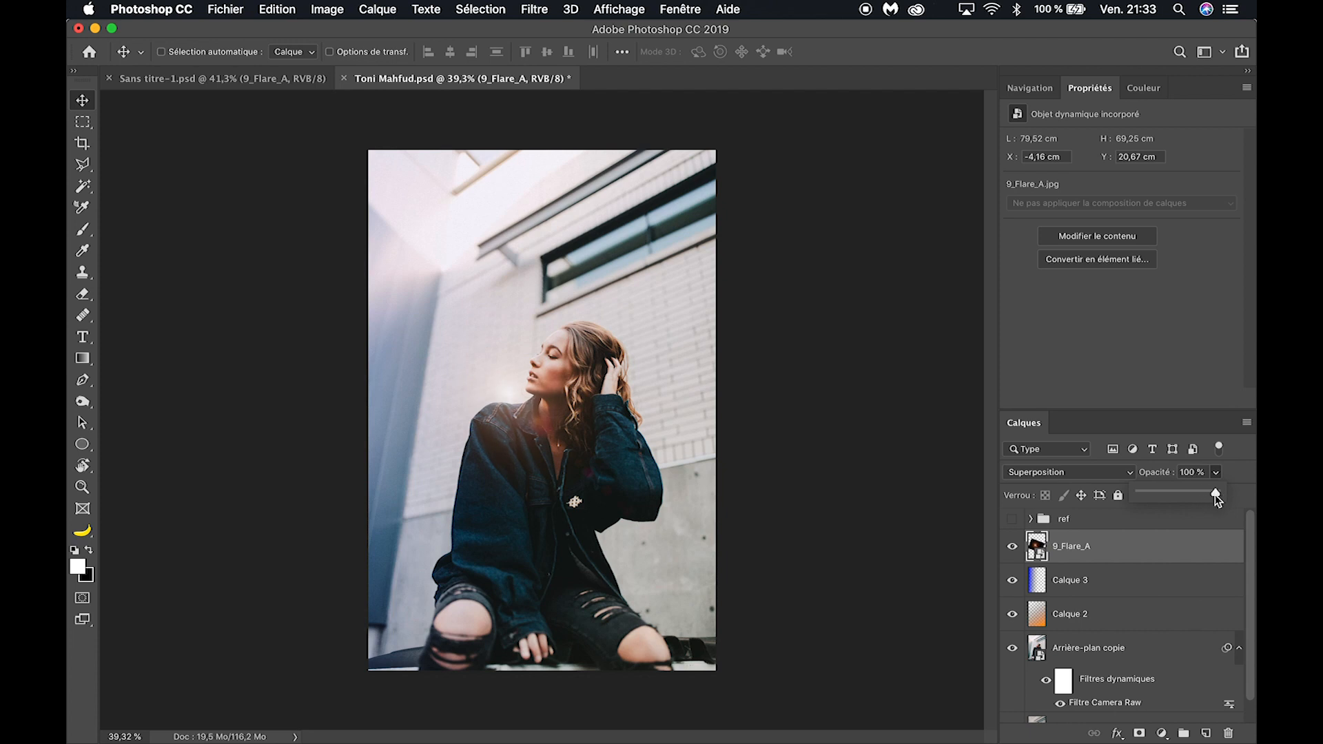
left_click(1099, 560)
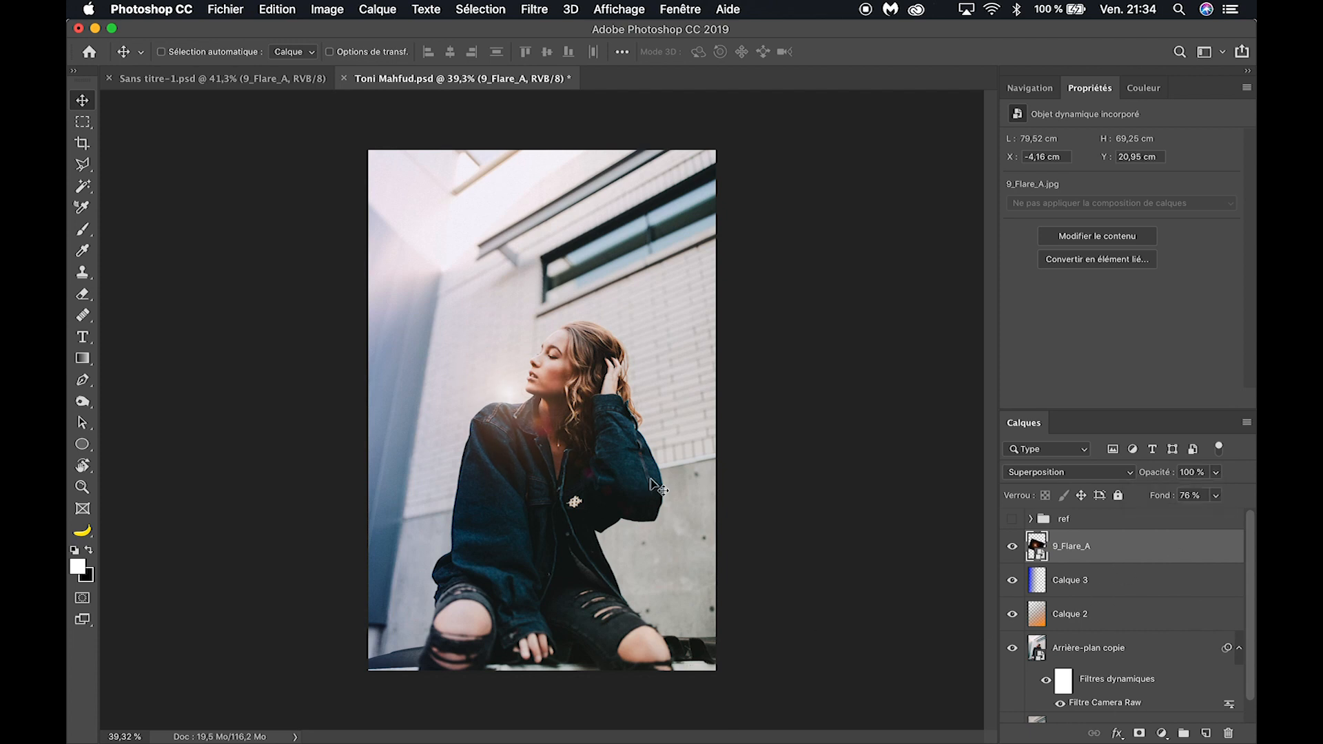
Step: Reopen the Camera Raw filter of the Arrière-plan copie layer and set Contraste to +50
scroll(1112, 687, "down", 1)
left_click(1111, 681)
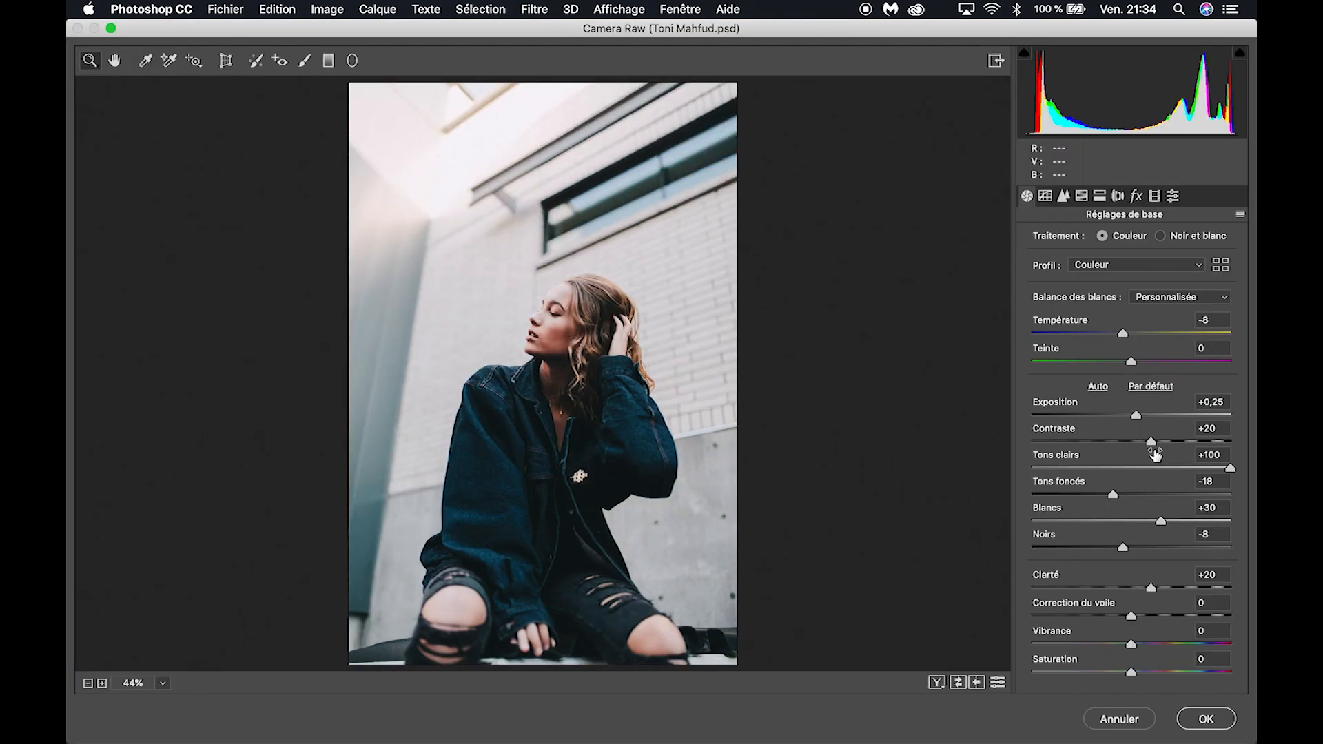
left_click_drag(1152, 441, 1183, 447)
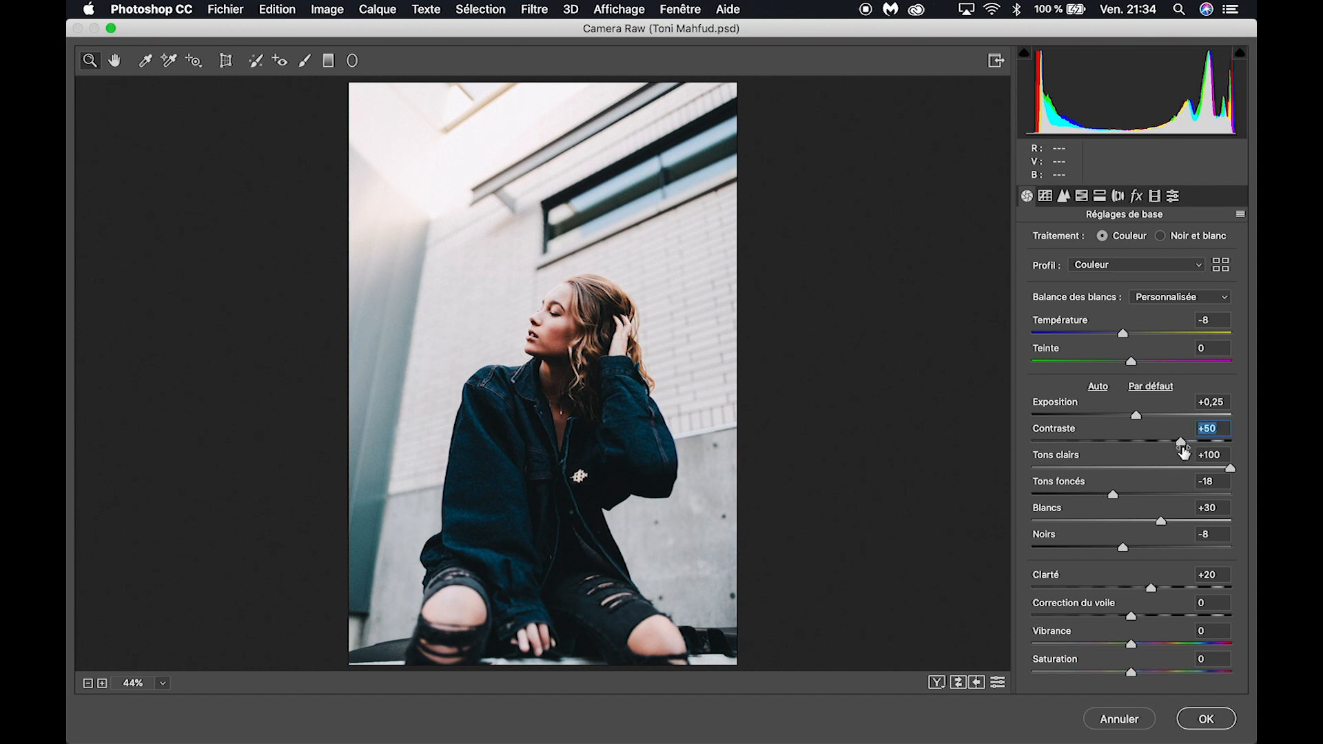
left_click(1198, 717)
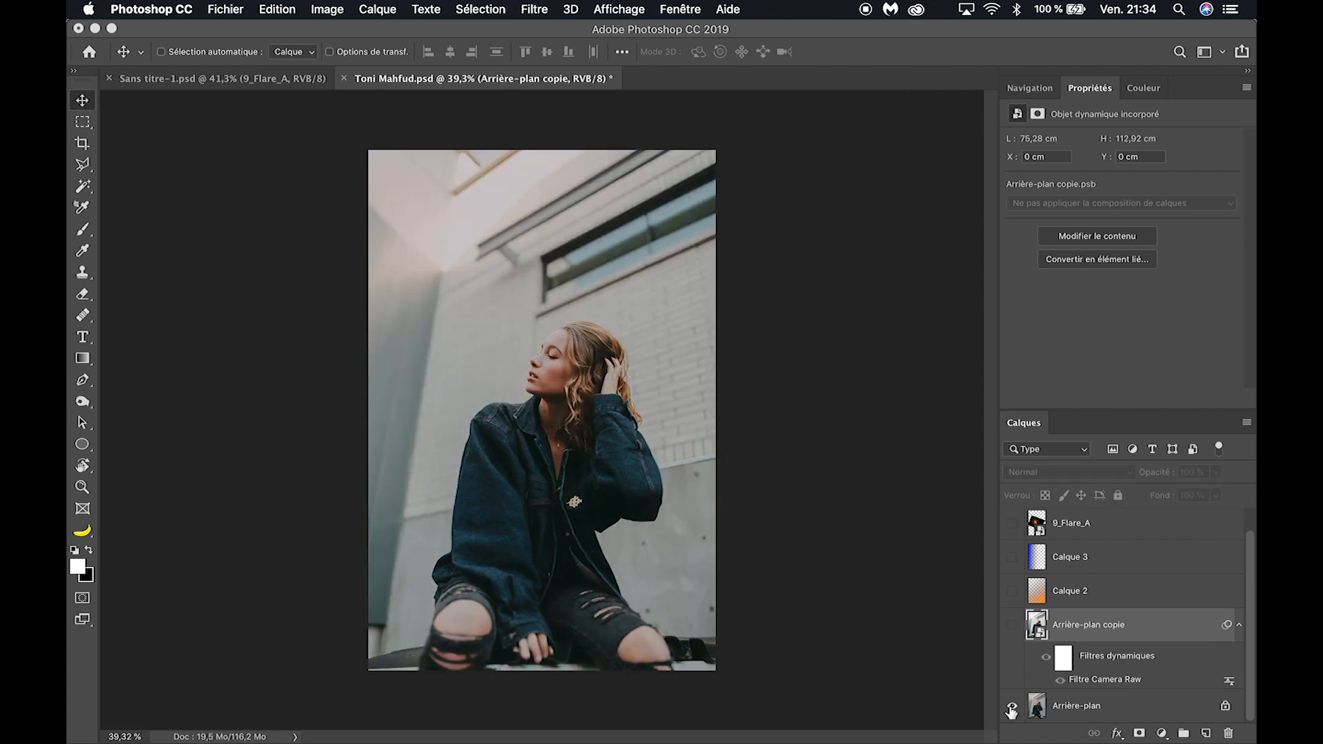
Step: Compare the graded photo with the original background, and check it against the images in the ref group
left_click(1012, 706, "alt")
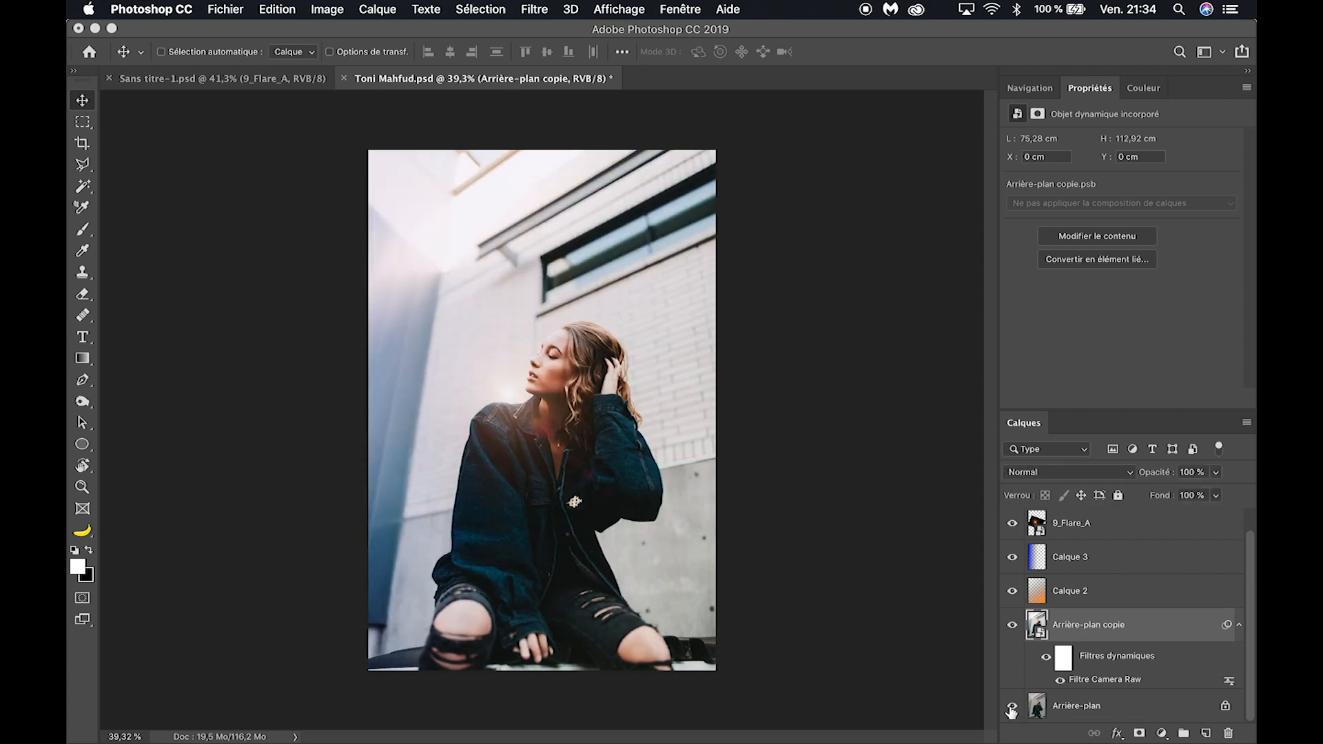
scroll(1012, 711, "up", 1)
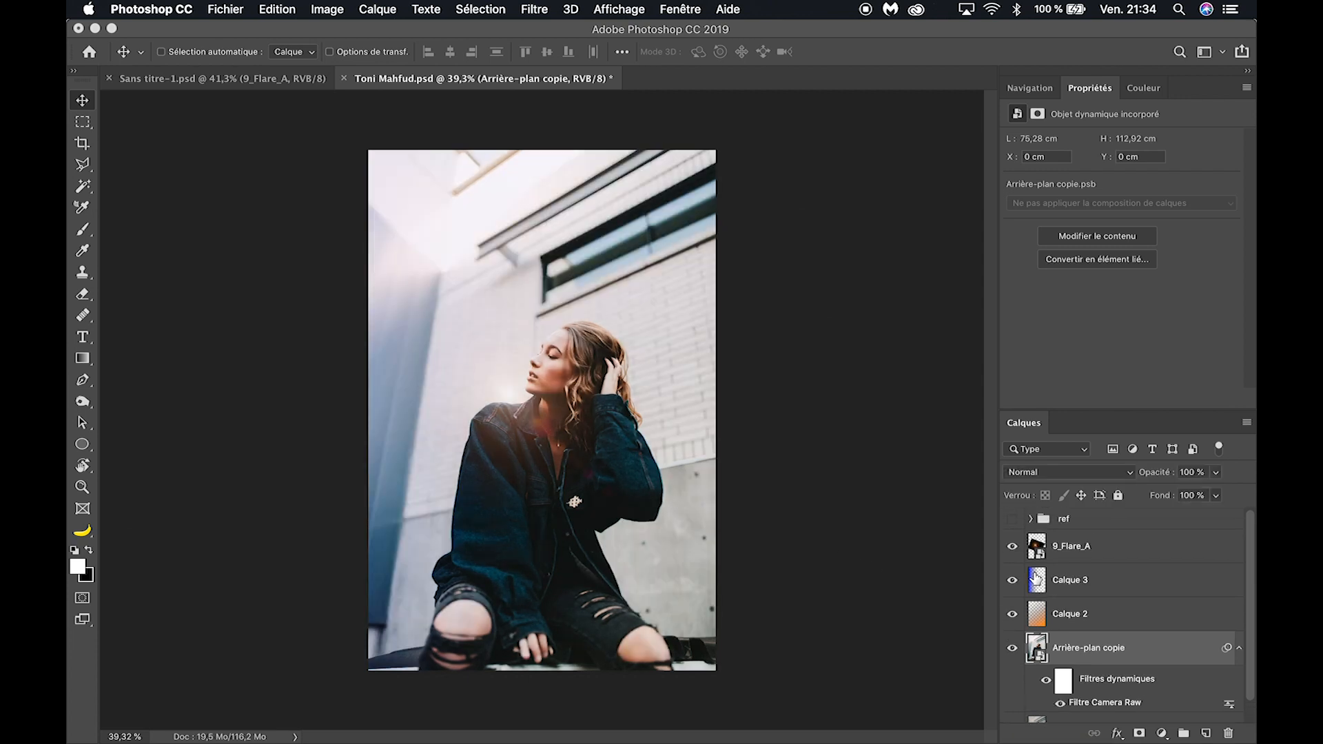
left_click(1007, 520)
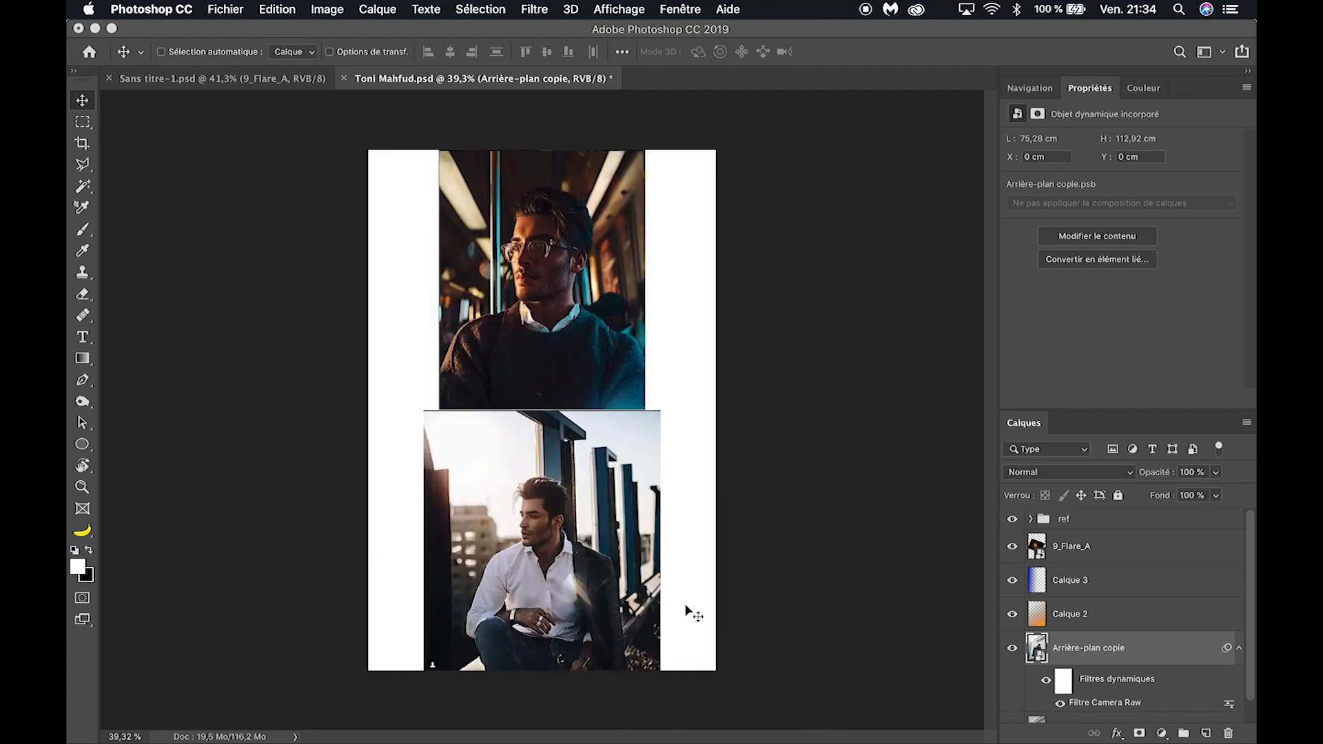
left_click(1011, 520)
Step: In the Camera Raw filter, set the saturation of Jaunes to -28, Verts -22, Turquoises -28, Violets -28 and Magentas -26
scroll(1100, 660, "down", 1)
double_click(1100, 684)
left_click(1082, 197)
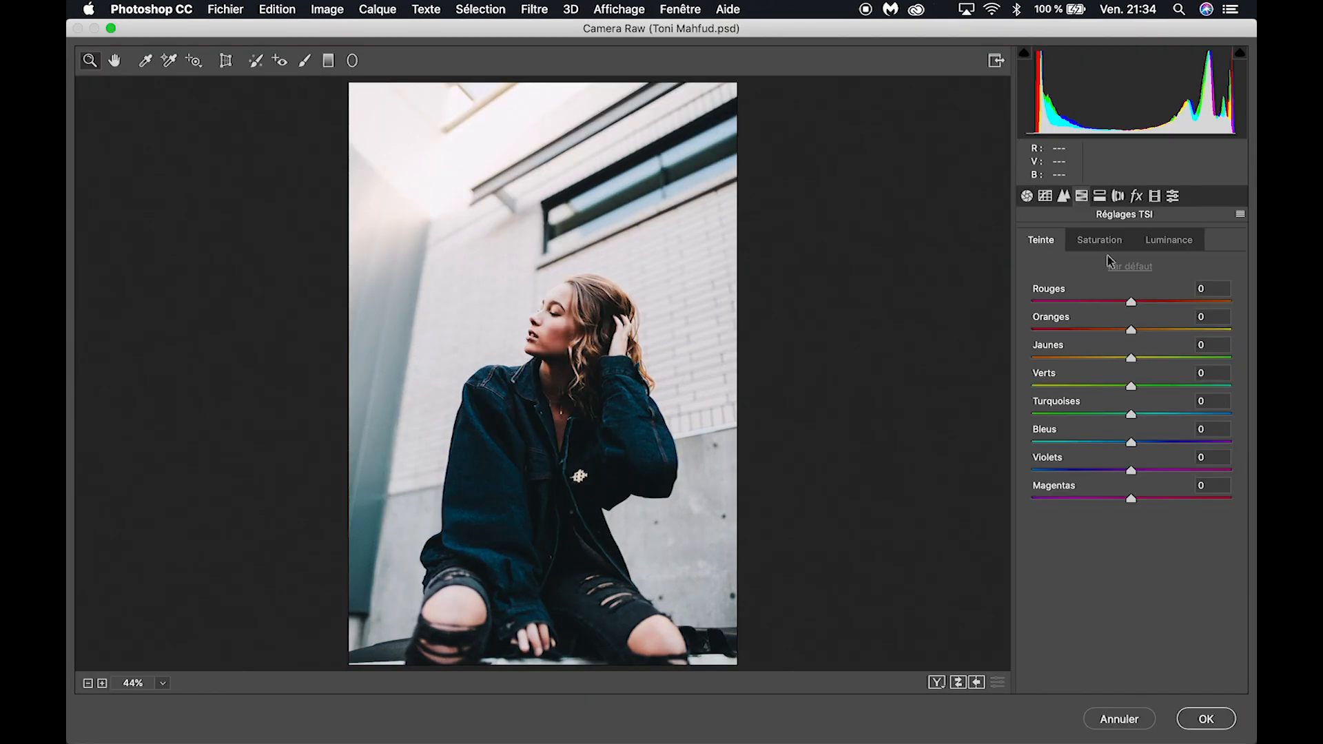
left_click(1100, 240)
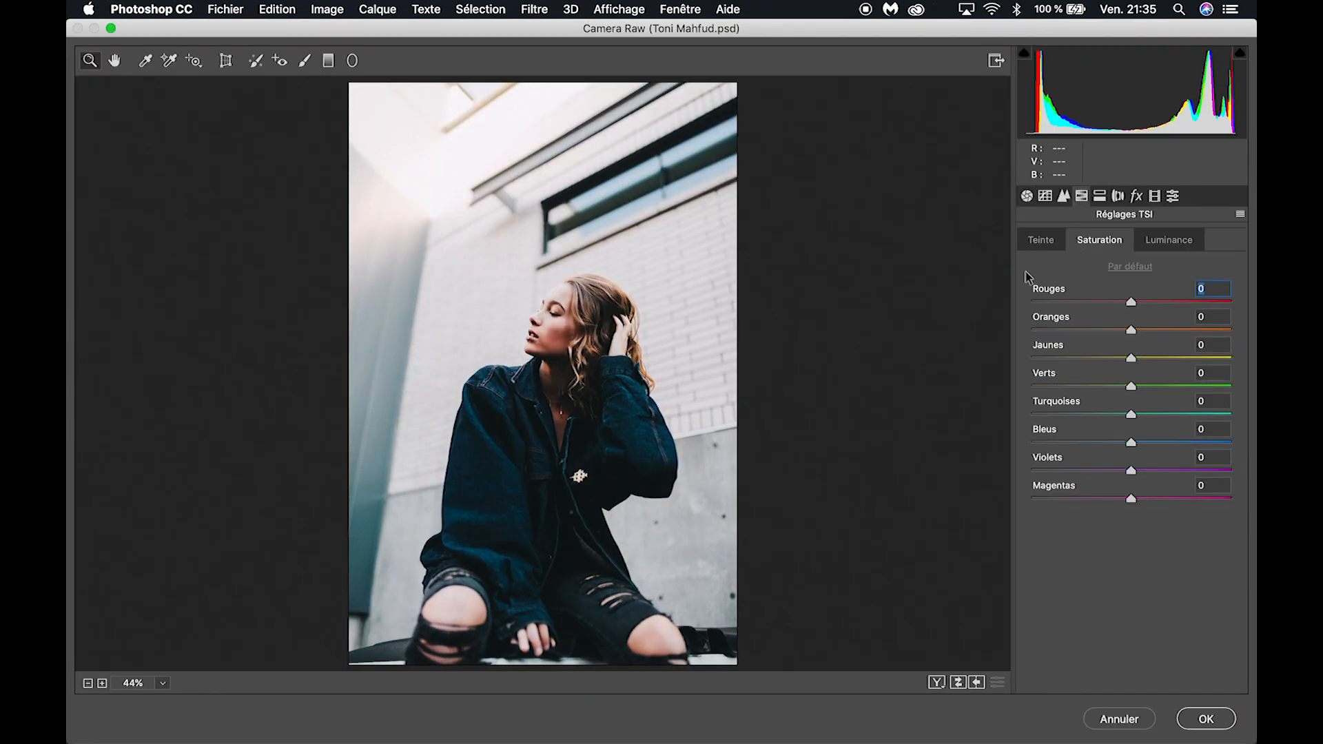
left_click_drag(1131, 358, 1103, 414)
left_click_drag(1108, 472, 1105, 498)
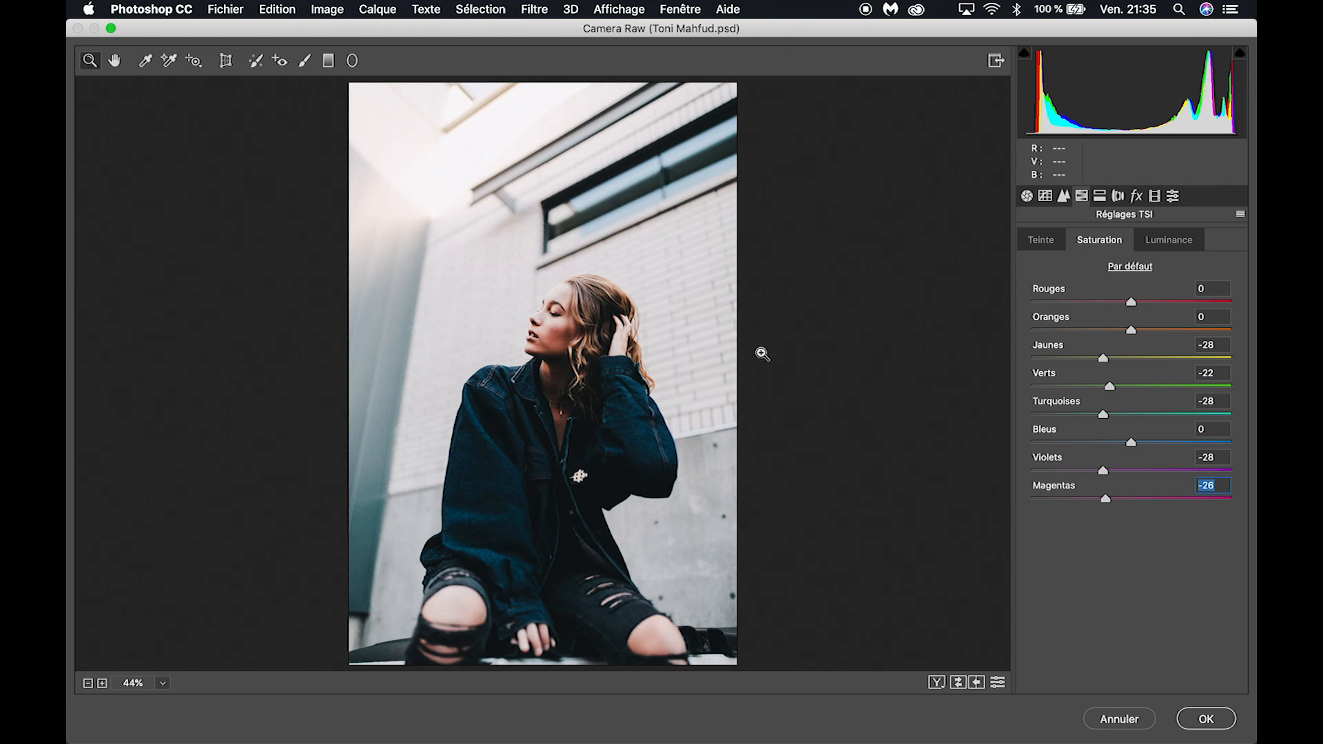
left_click(1205, 719)
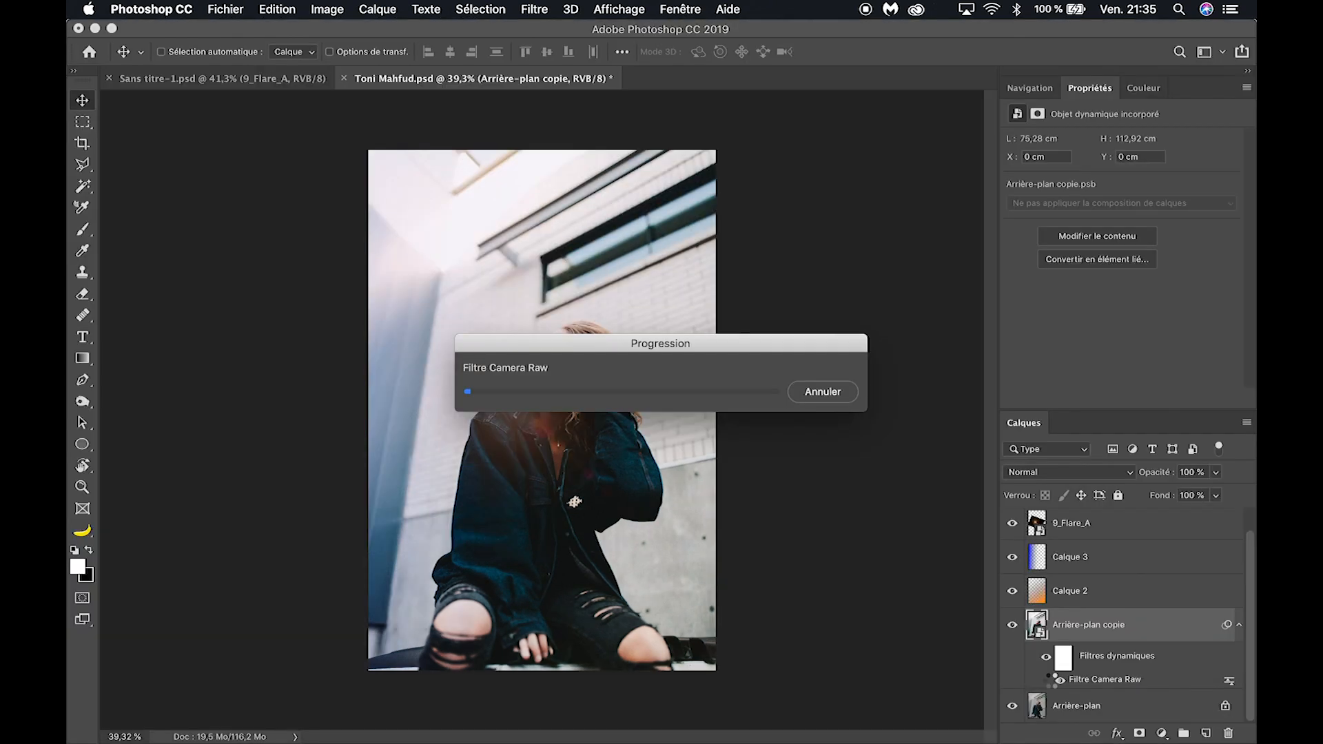